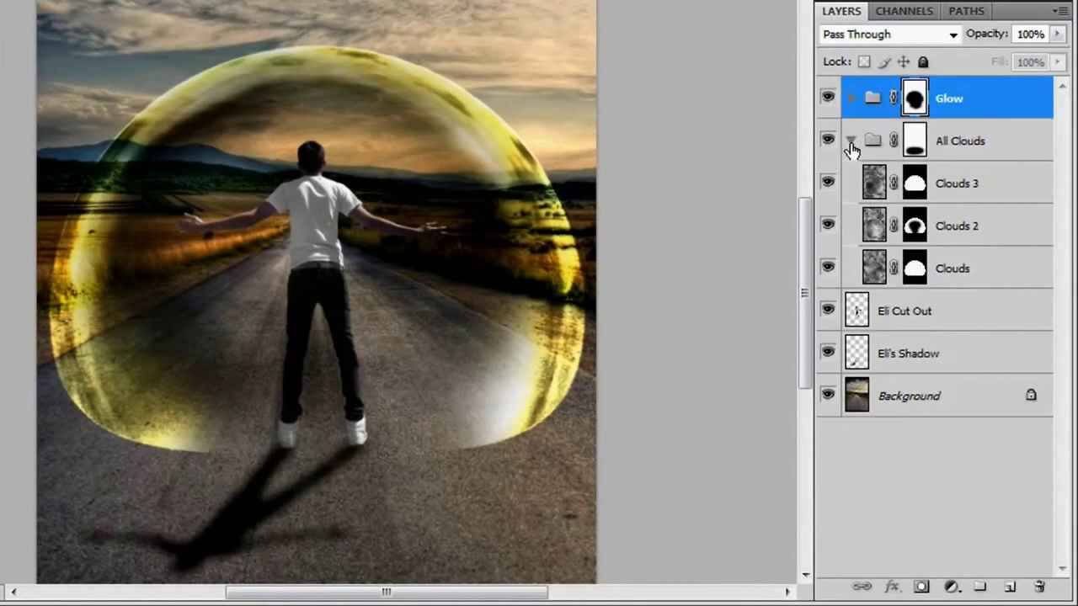
Step: Collapse the All Clouds group and add a new layer named Shadow above Background
left_click(852, 142)
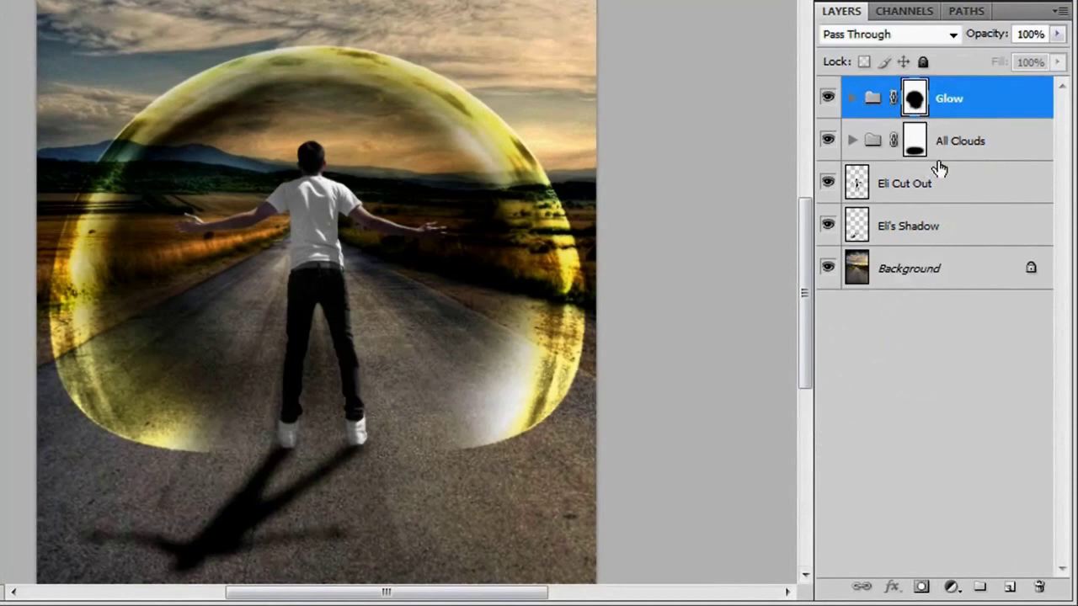
left_click(891, 274)
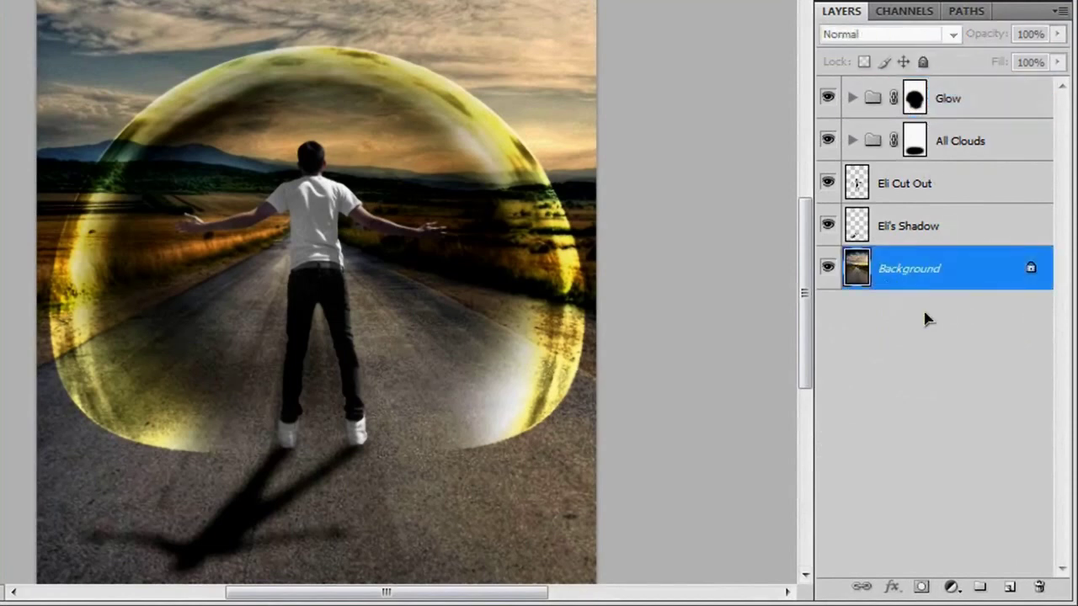
left_click(1010, 587)
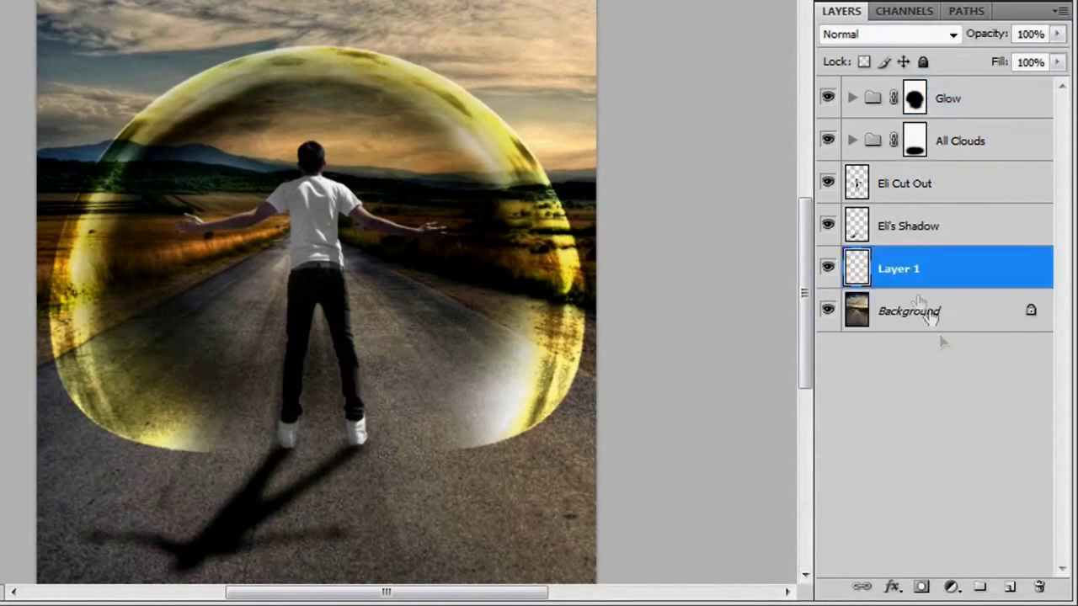
double_click(901, 269)
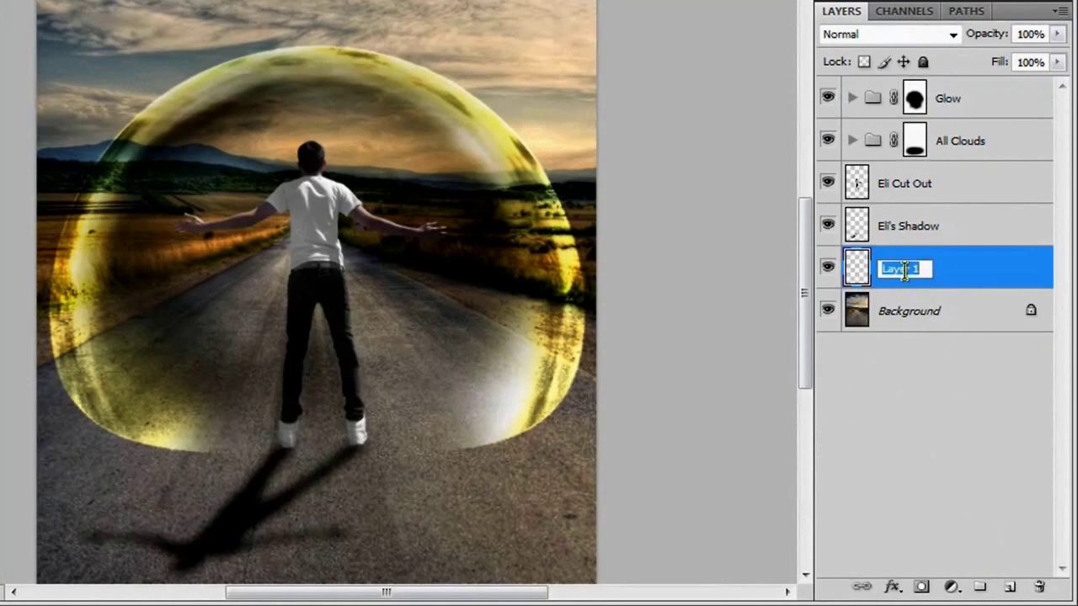
type("Shadow")
key("Return")
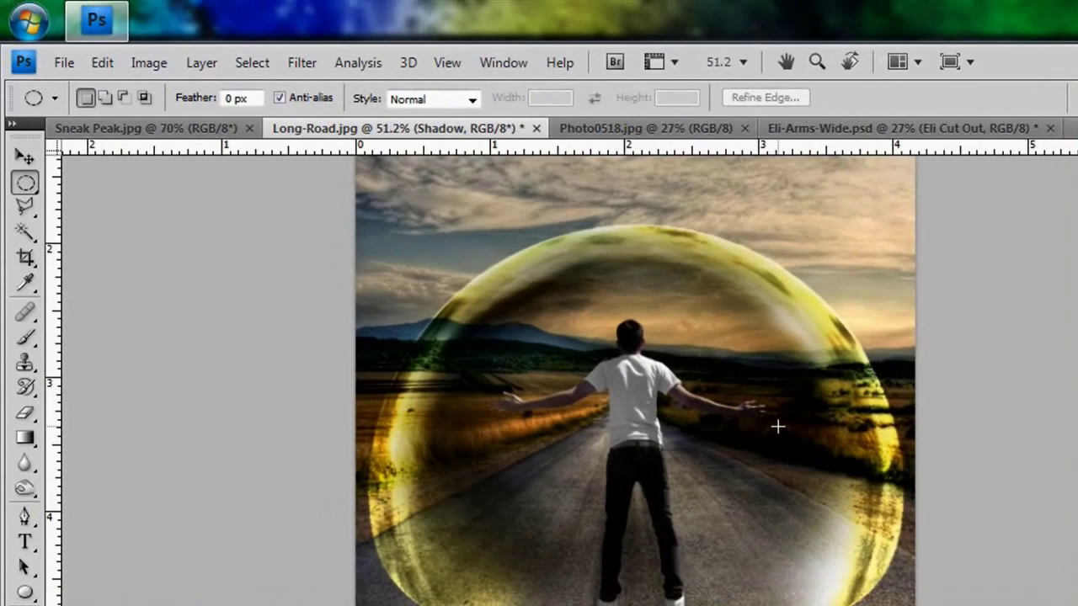
Step: Select an ellipse around the man's feet, fill it with black, and deselect
right_click(25, 183)
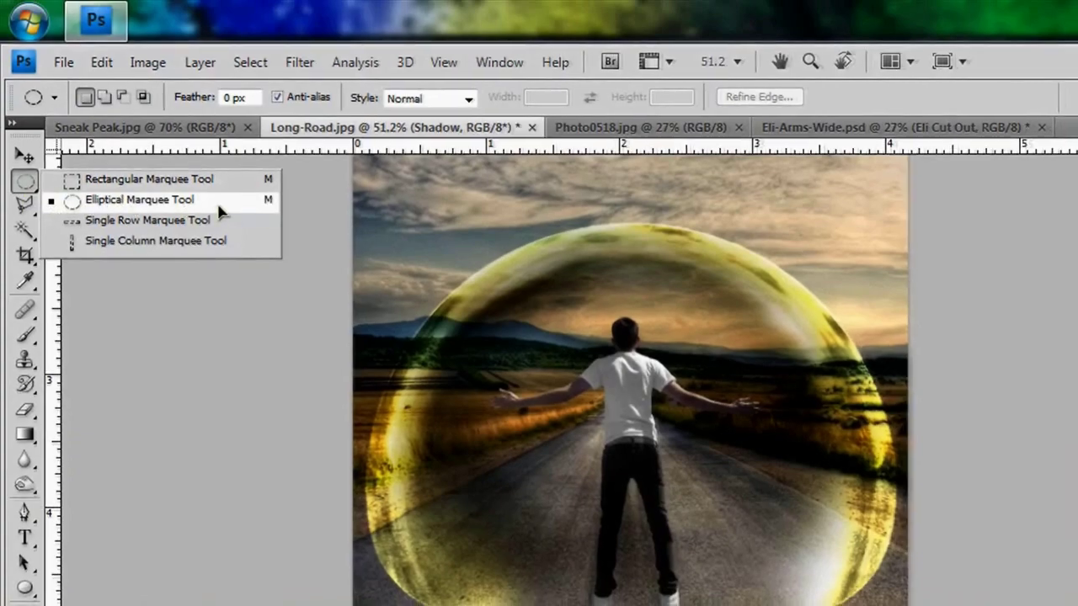
left_click(216, 201)
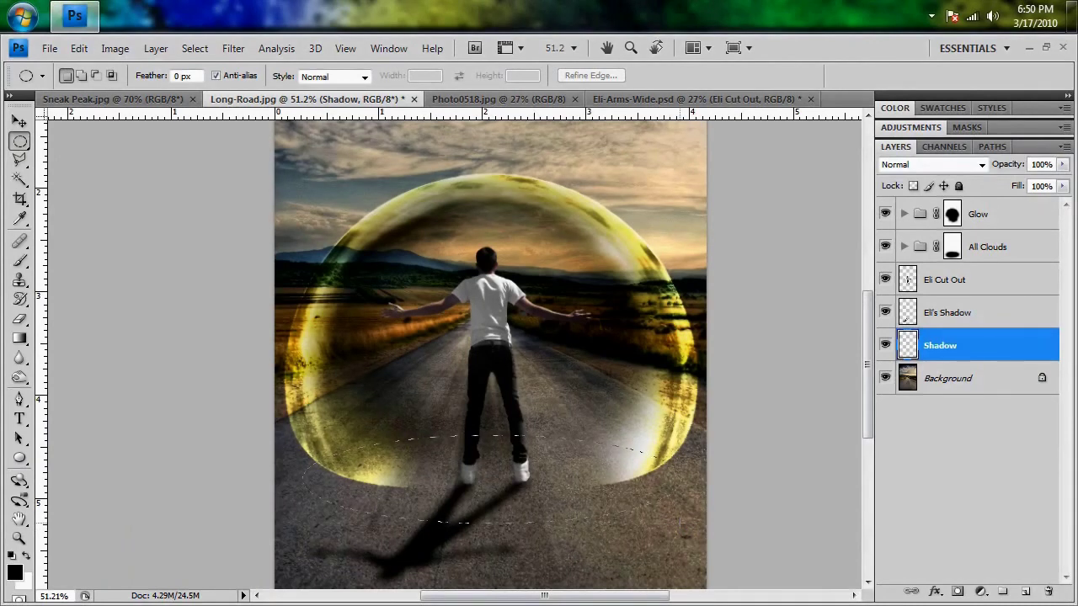
left_click_drag(679, 522, 679, 523)
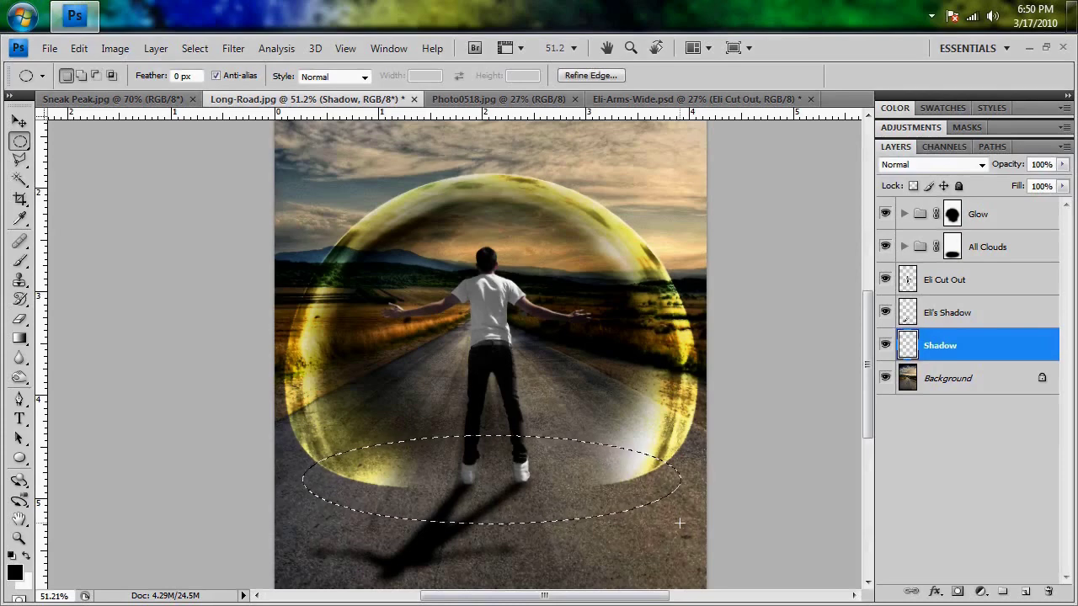
key("alt")
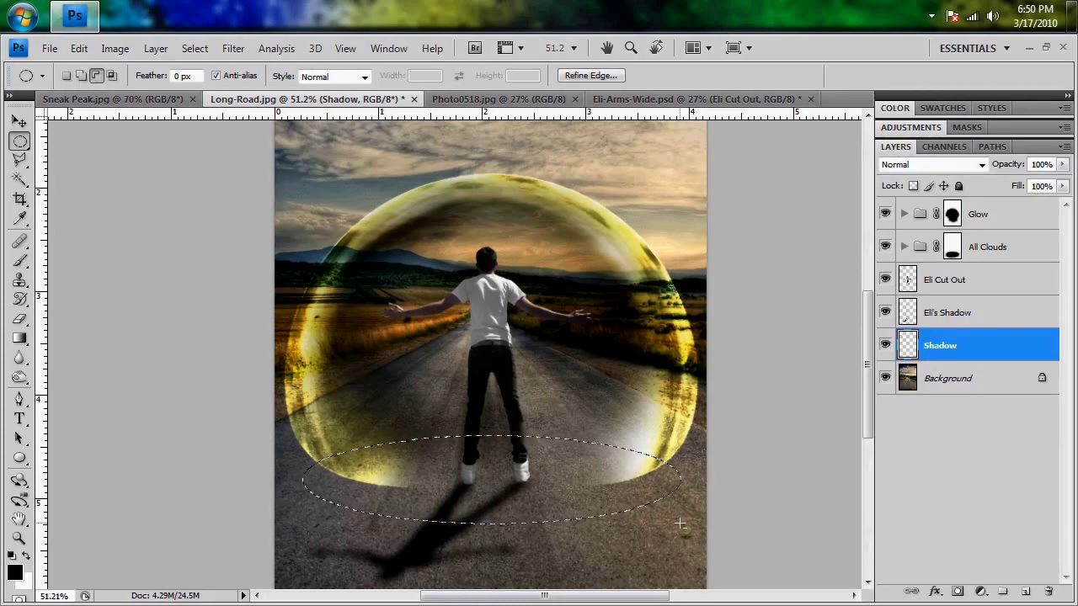
key("alt+BackSpace")
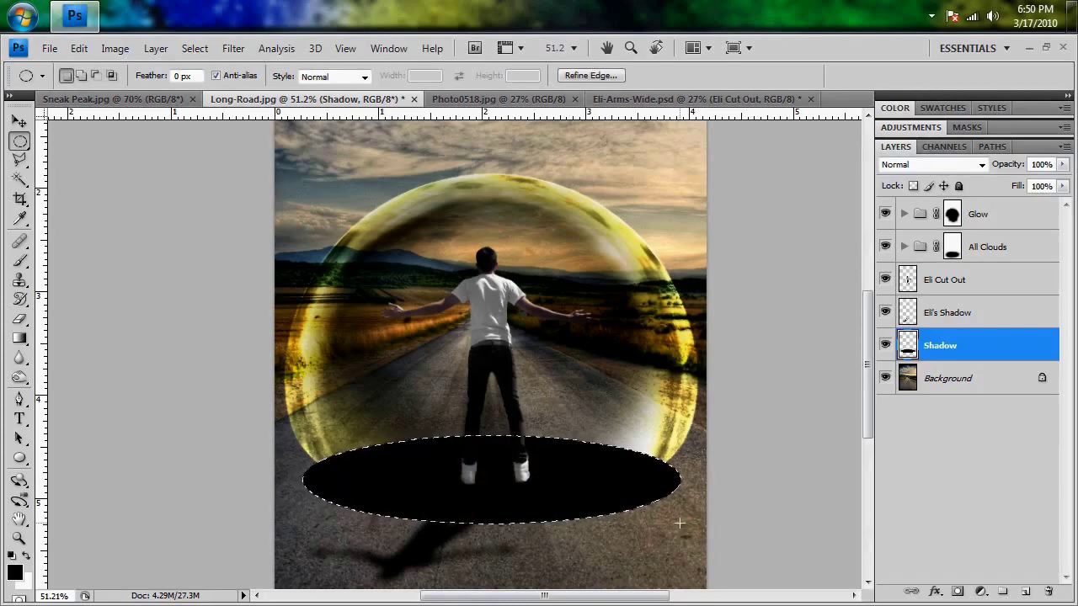
key("ctrl+d")
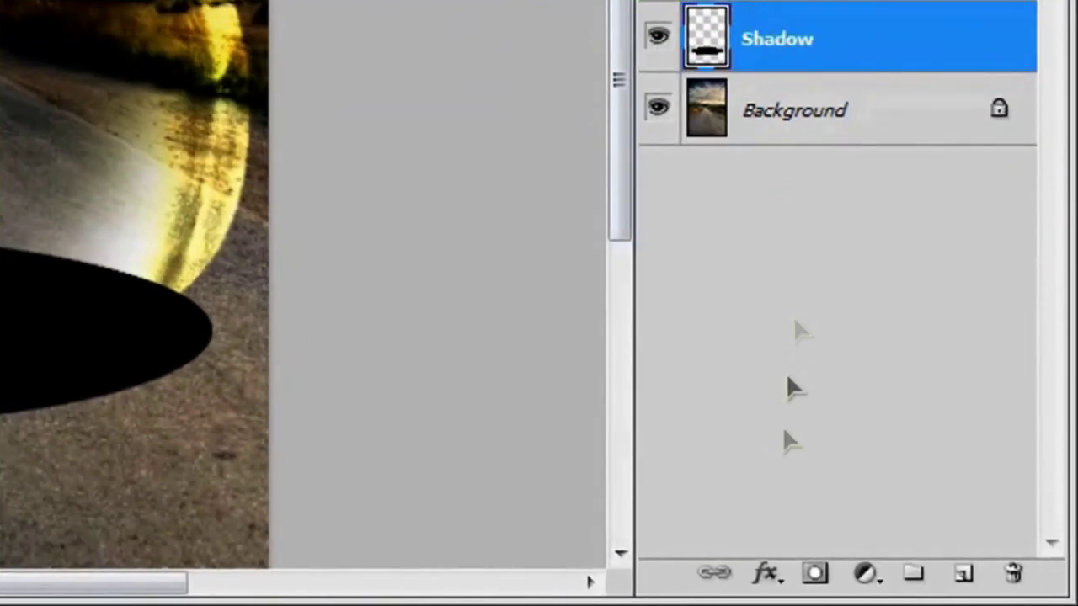
Step: Add a layer mask to Shadow and set up a black-to-white Gradient Tool
left_click(815, 572)
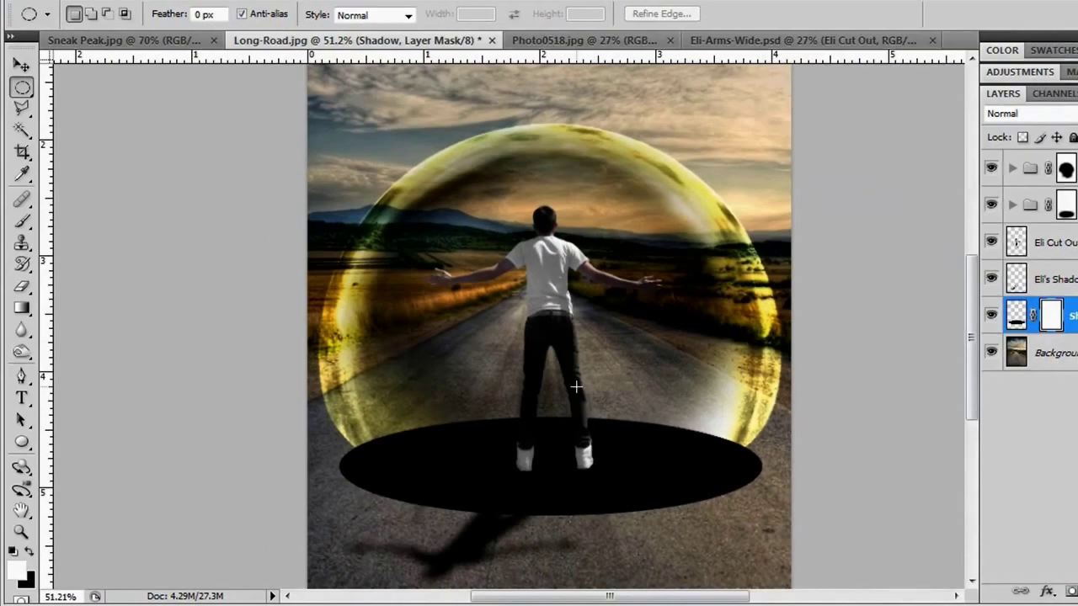
left_click_drag(22, 308, 82, 317)
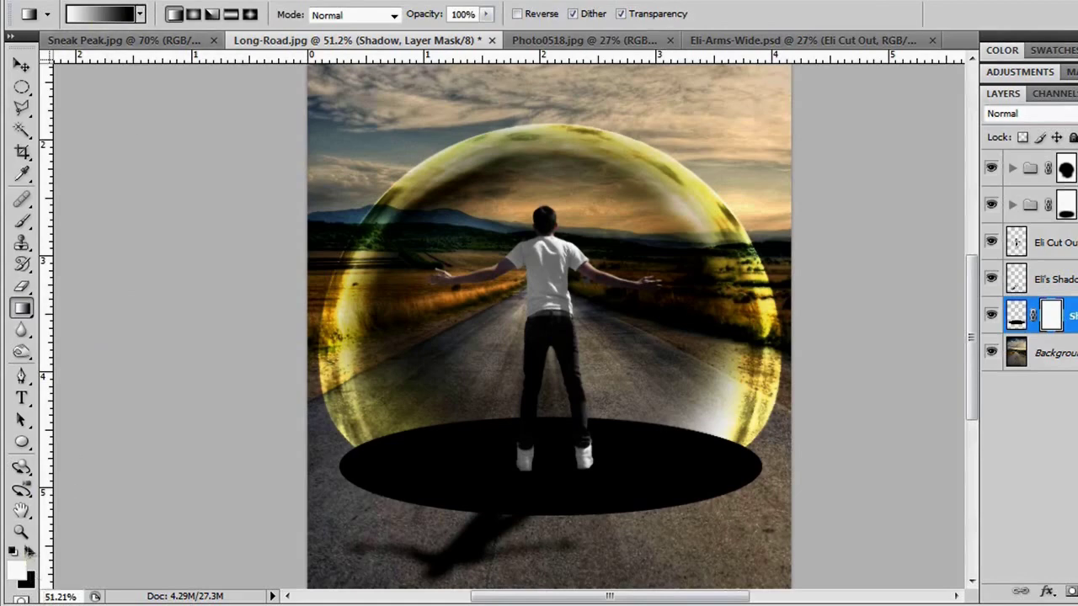
left_click(28, 551)
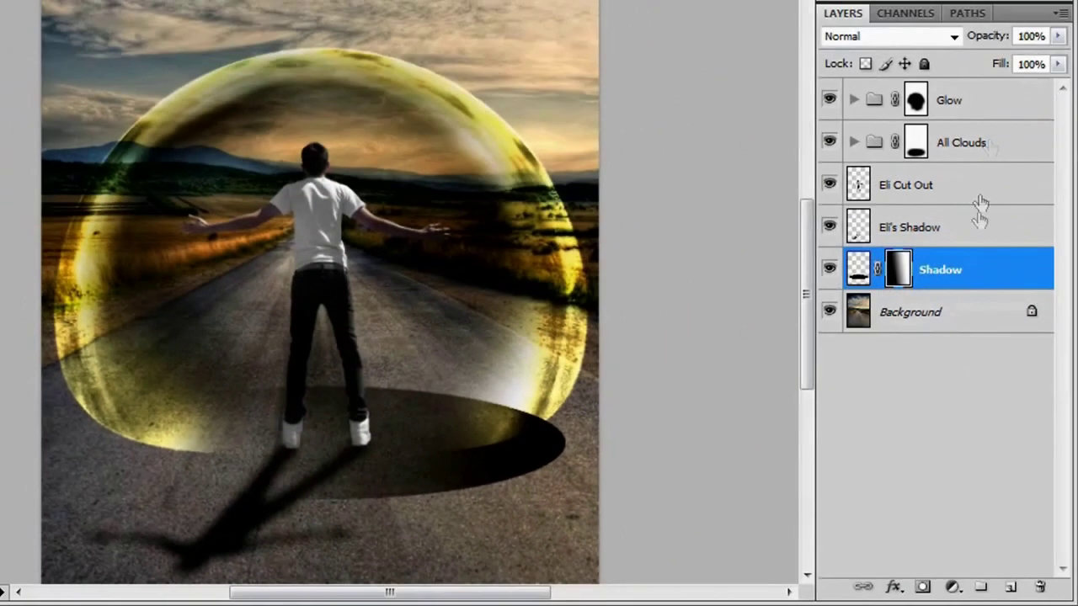
Step: Set Shadow to 47% opacity, then duplicate it and skew the copy toward the lower left
left_click(968, 282)
left_click_drag(996, 39, 931, 59)
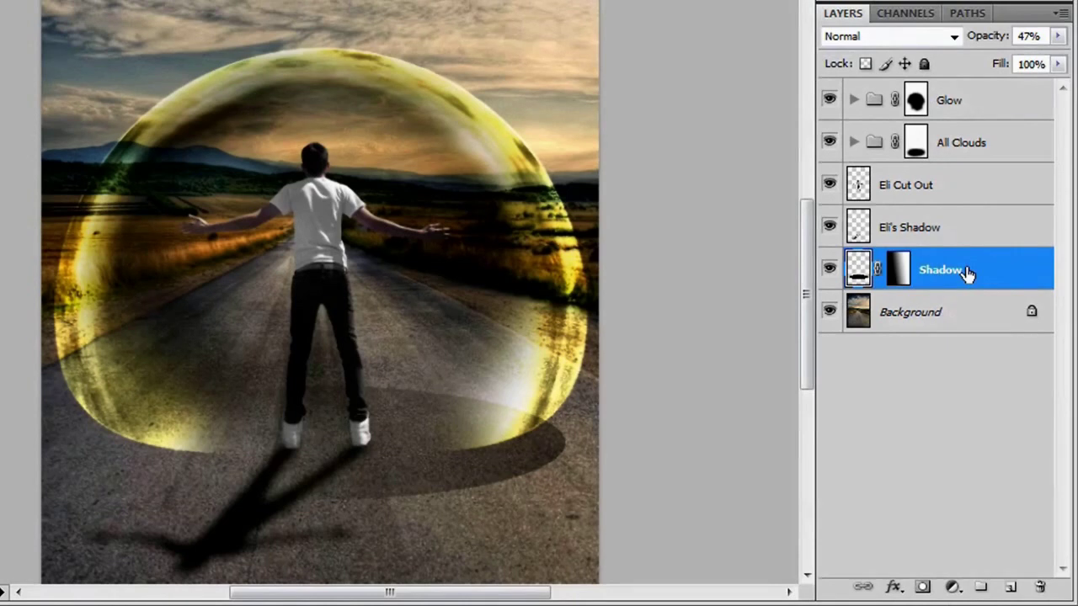
key("ctrl+j")
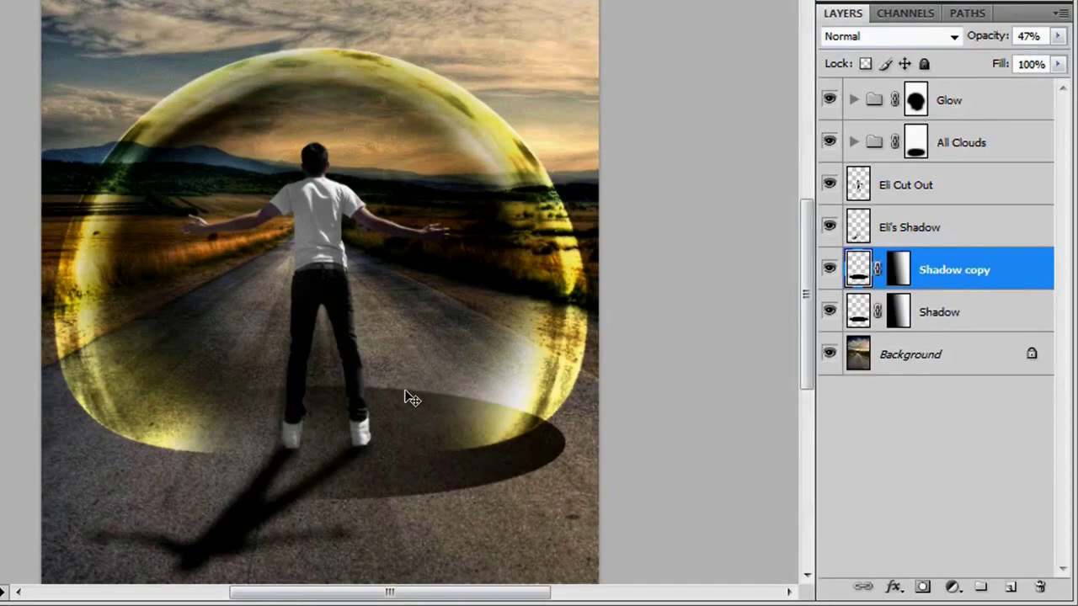
key("ctrl+t")
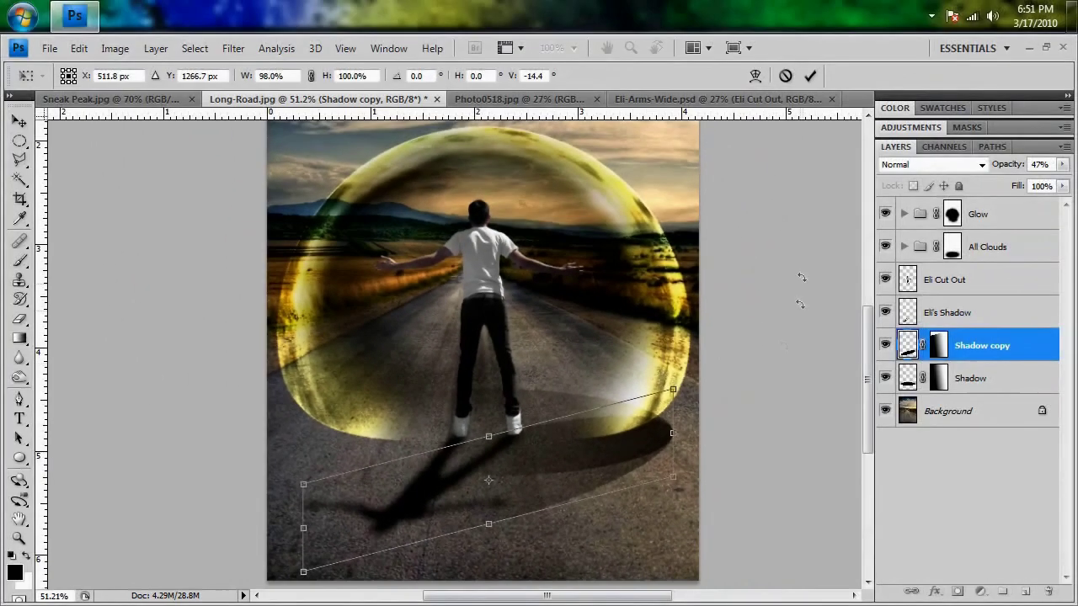
left_click(810, 76)
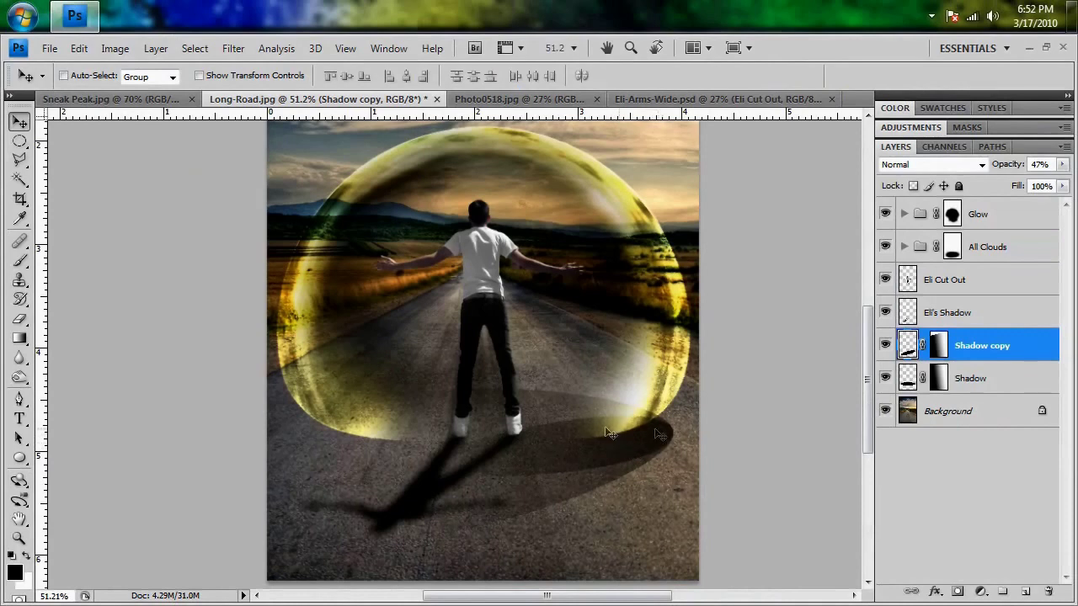
Step: Paint the Shadow copy and Shadow masks to clear shadow from the bubble's bright lower-right area
left_click(937, 346)
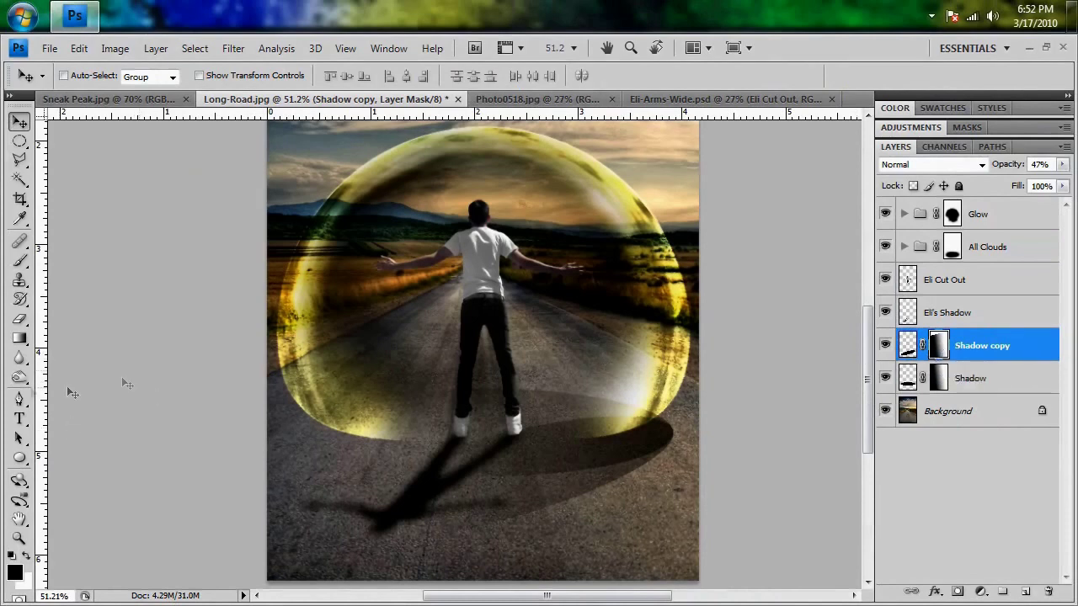
left_click(20, 339)
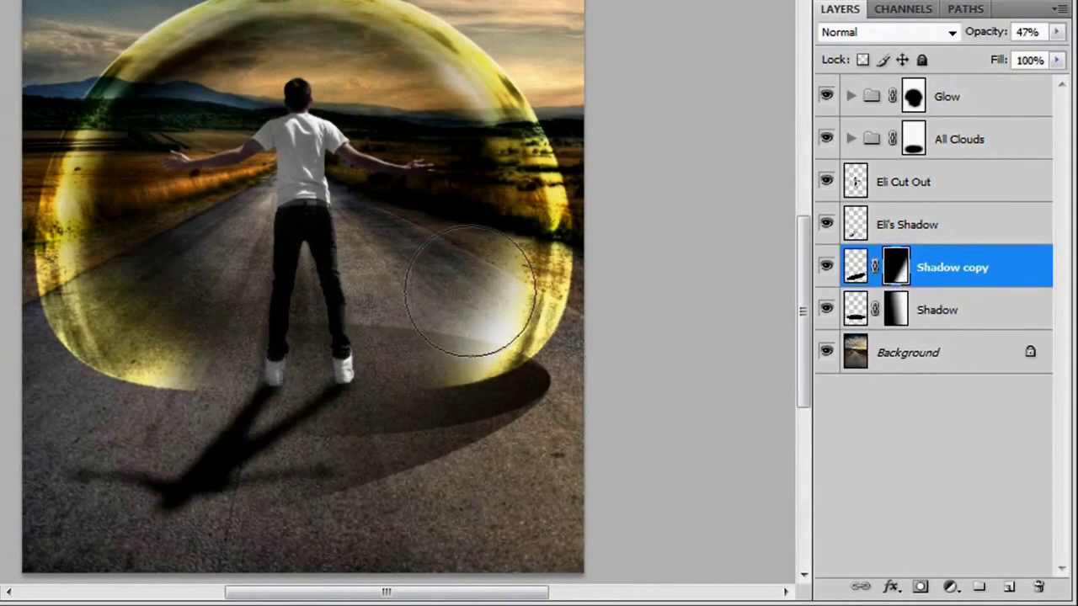
mouse_move(421, 316)
left_mouse_down()
mouse_move(349, 324)
mouse_move(460, 283)
mouse_move(502, 297)
mouse_move(391, 303)
left_mouse_up()
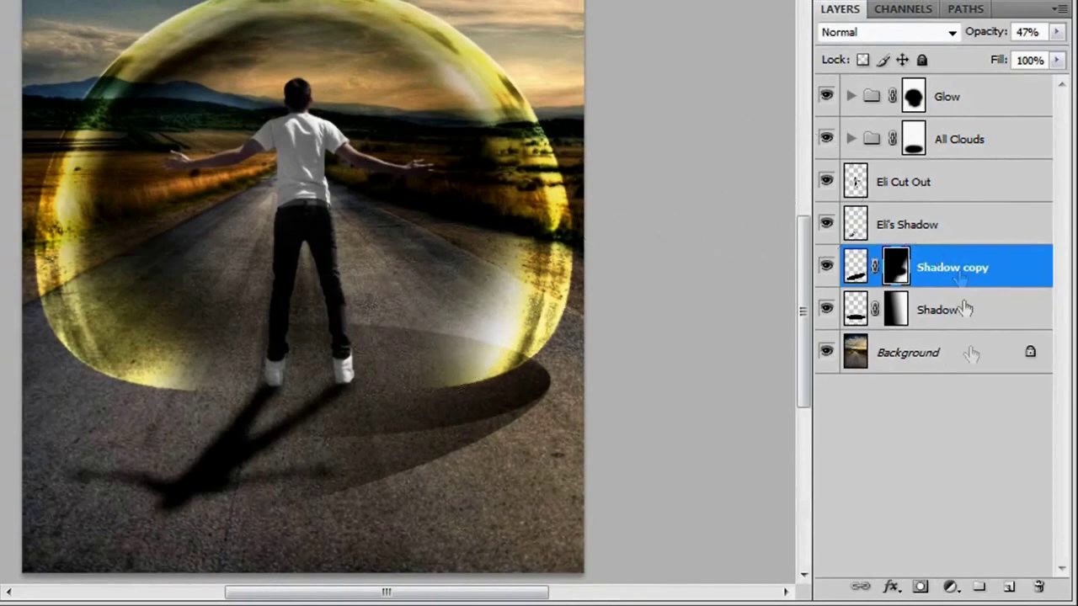
left_click(894, 313)
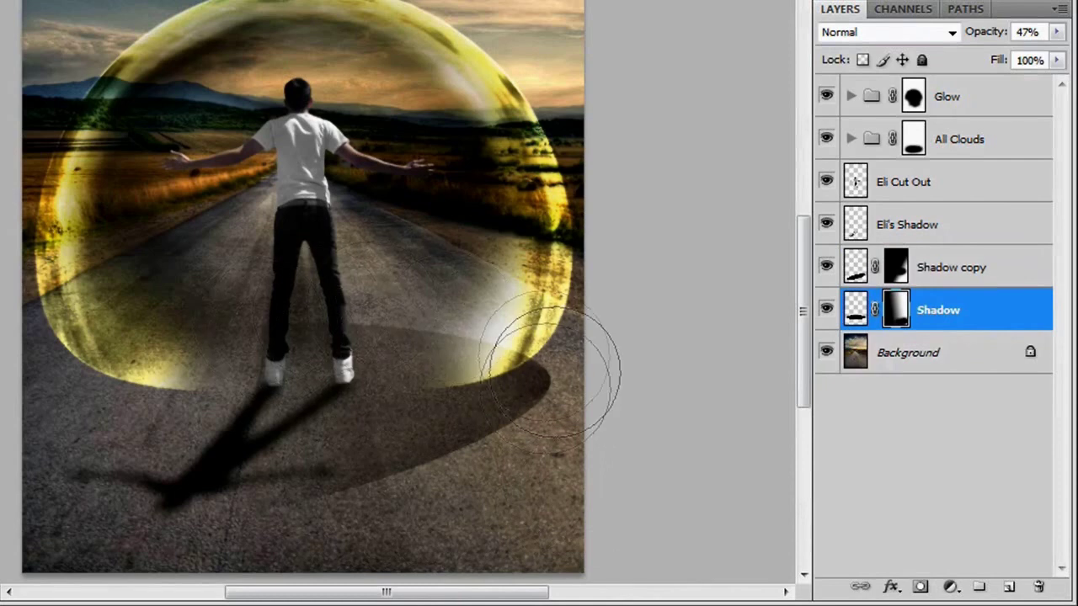
left_click_drag(549, 374, 505, 330)
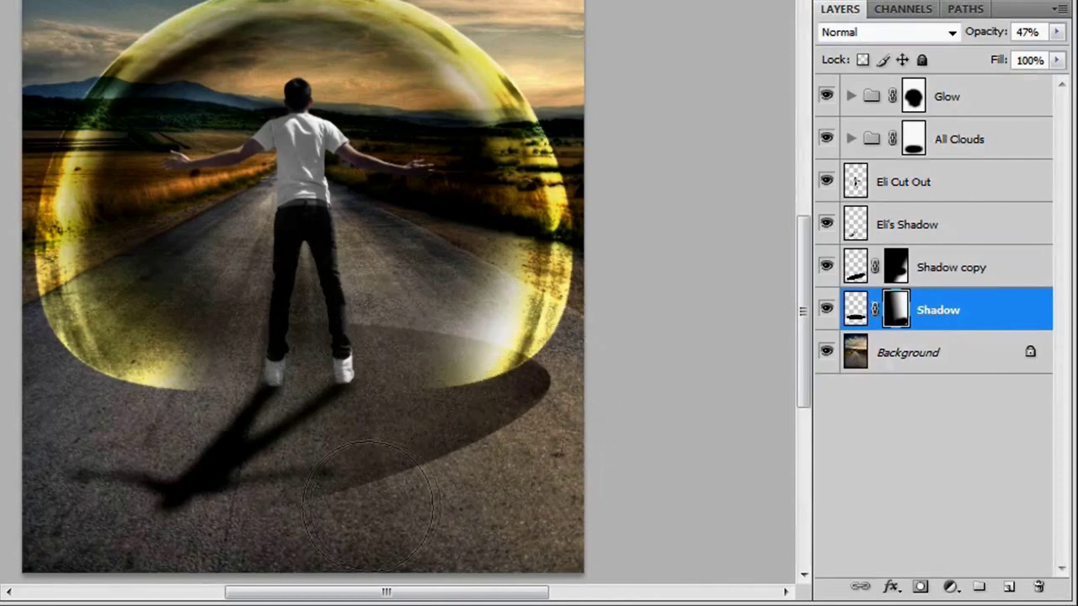
Step: Select Shadow and Shadow copy together and move them slightly left on the road
left_click(860, 317)
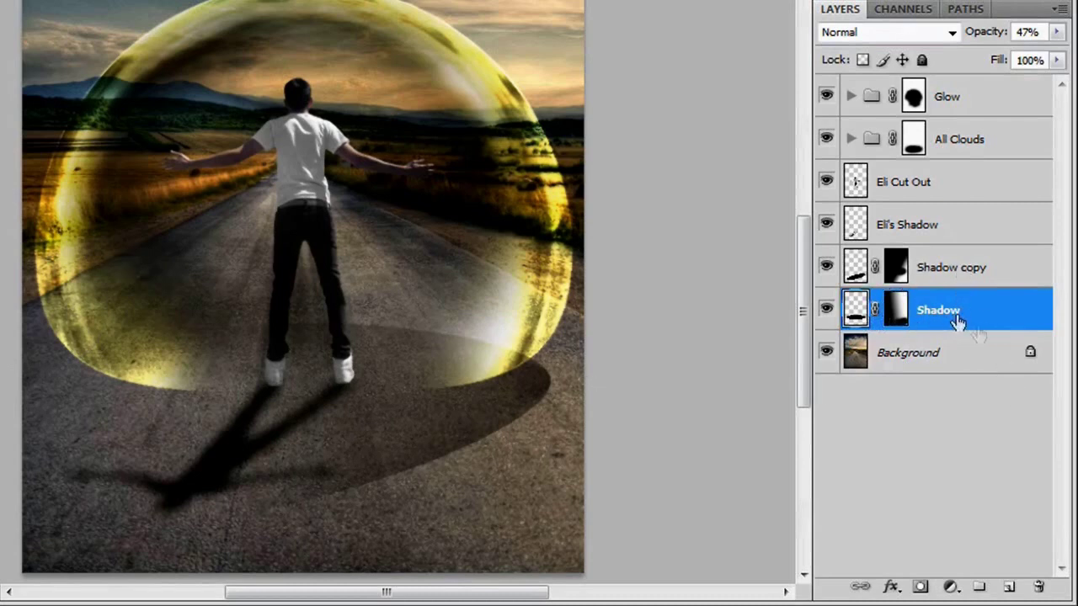
left_click(982, 278, "shift")
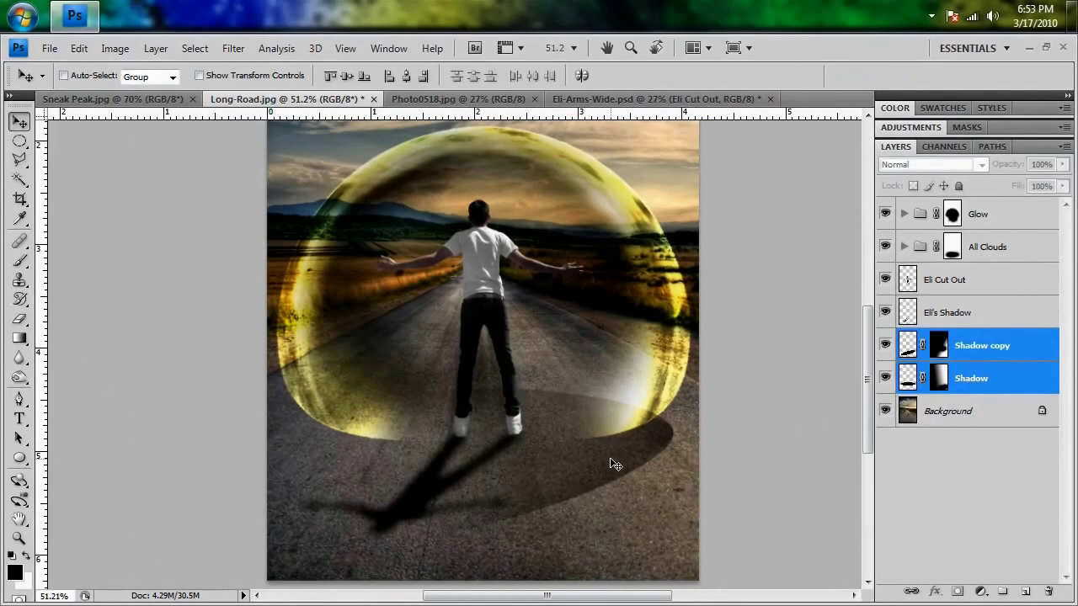
left_click_drag(615, 465, 570, 473)
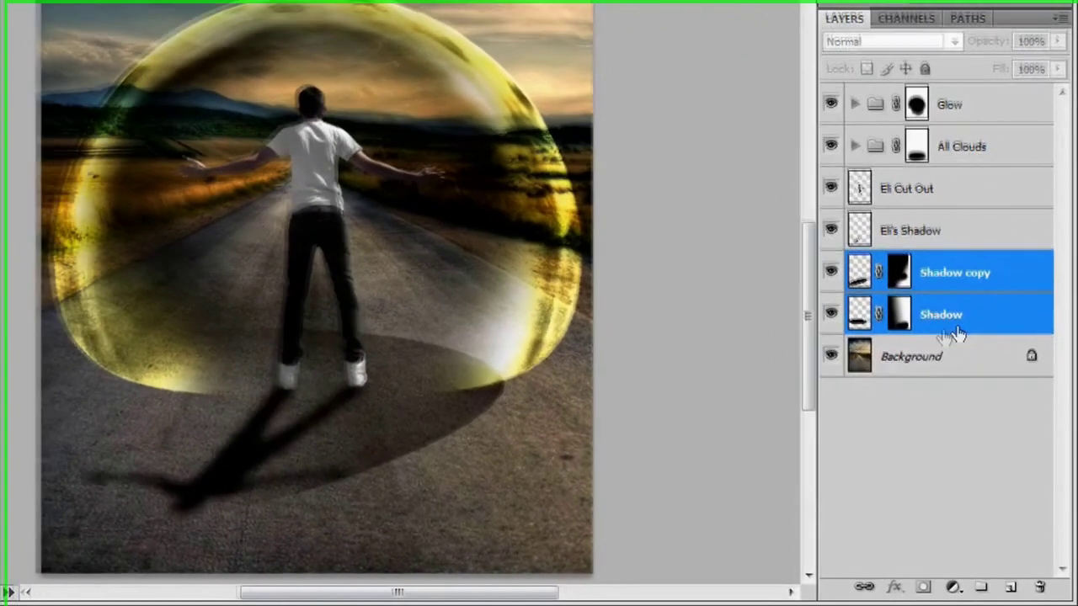
left_click(973, 411)
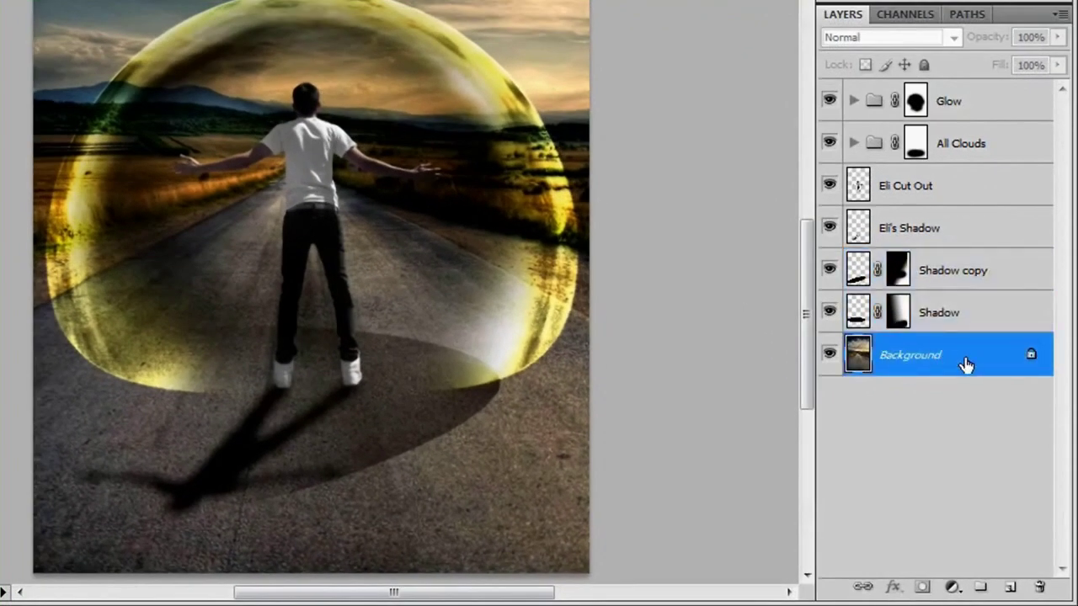
Step: Add a new layer named Ripple and render clouds into it, rerolling once
left_click(1011, 588)
double_click(906, 356)
type("Ripple")
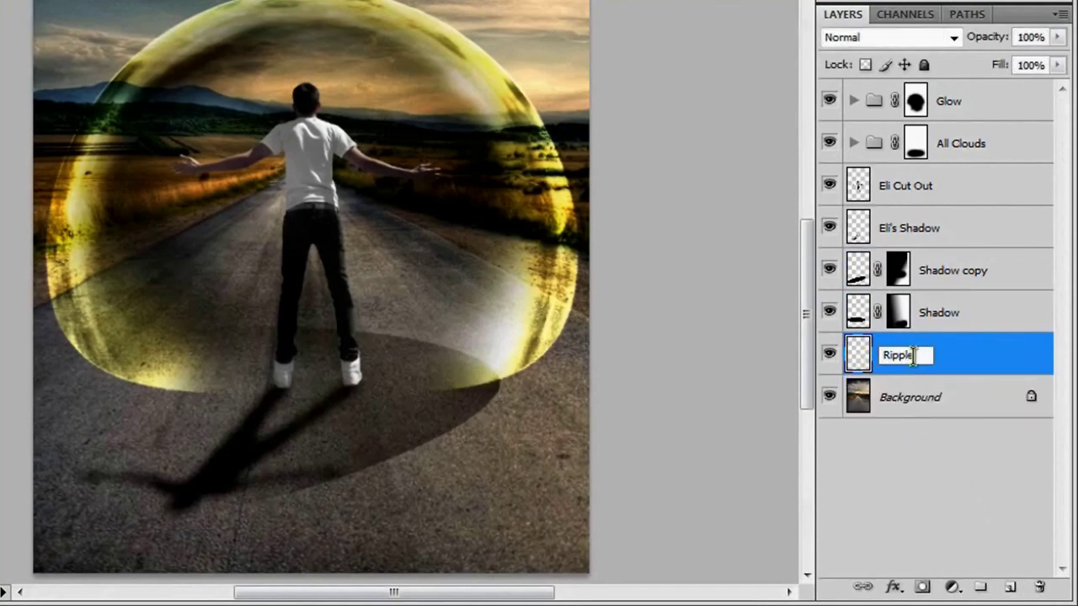
key("Return")
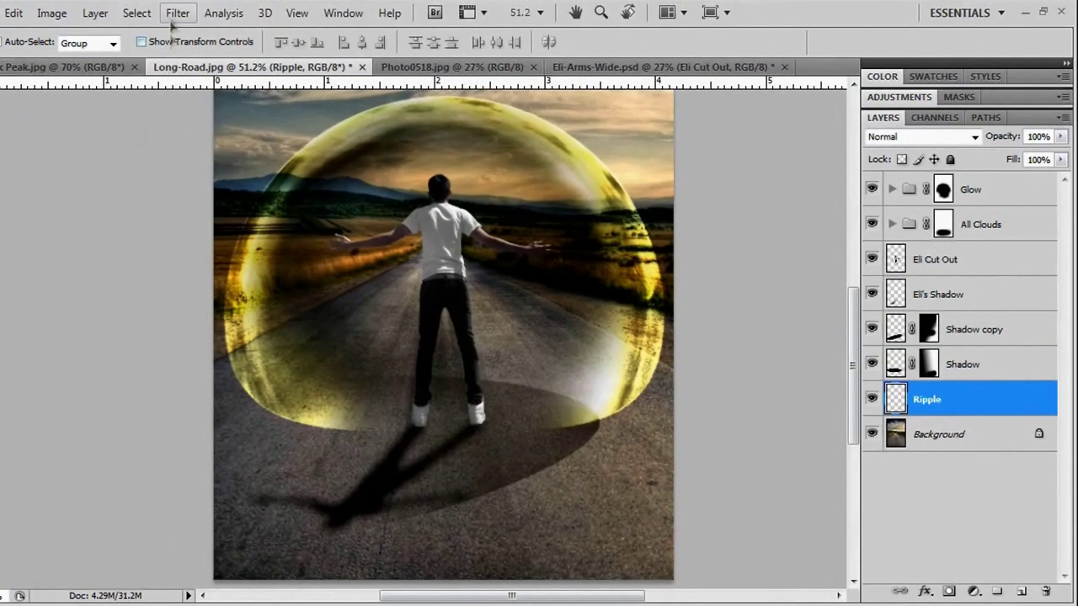
left_click(178, 13)
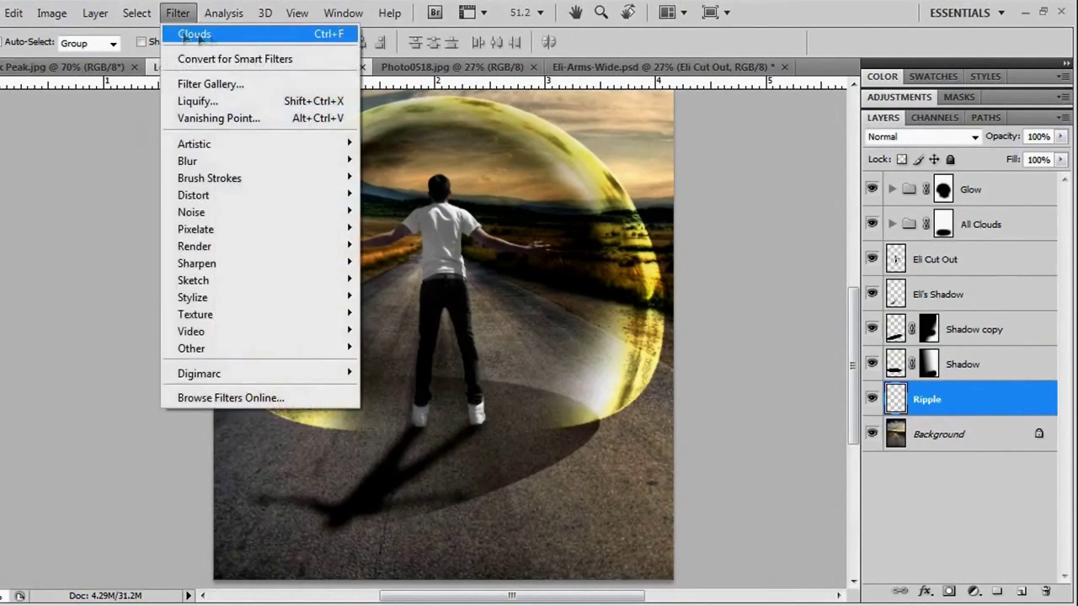
left_click(194, 35)
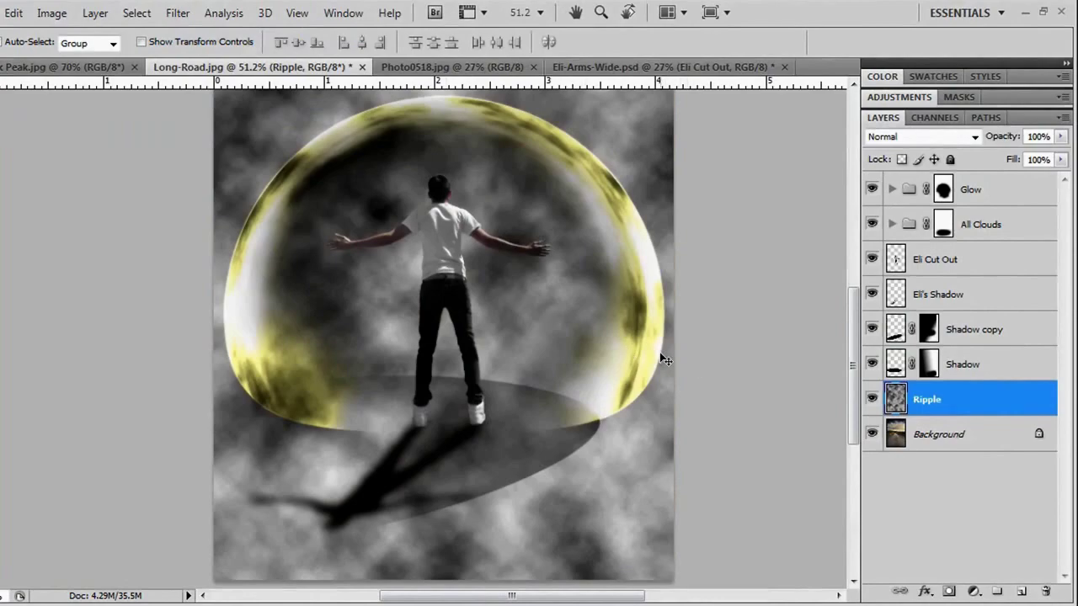
key("ctrl+f")
key("ctrl+f")
key("ctrl+f")
key("ctrl+f")
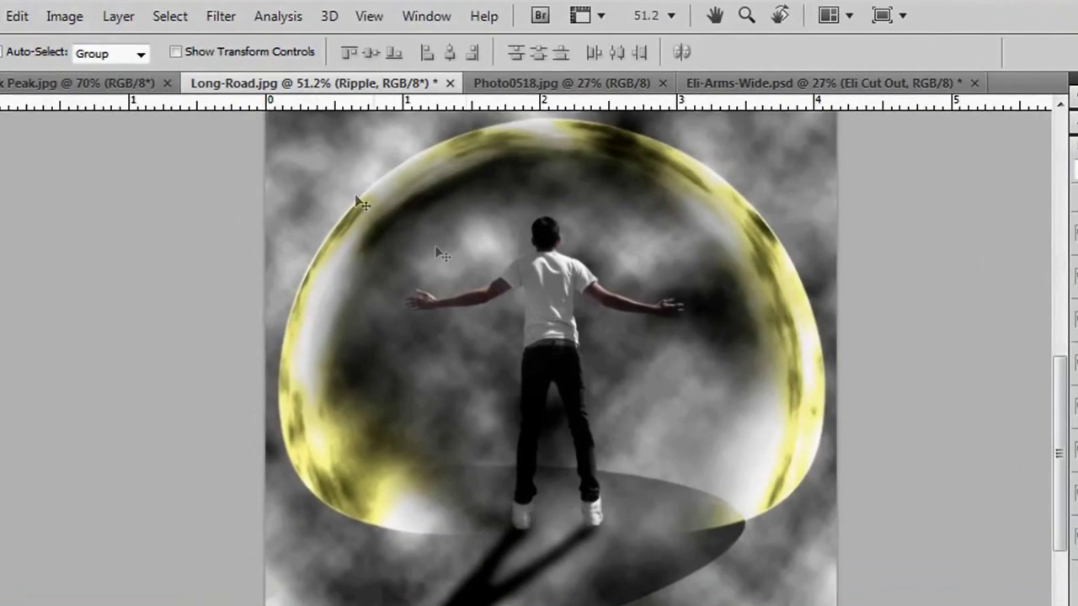
Step: Apply the ZigZag filter with Pond ripples style to the clouds
left_click(221, 17)
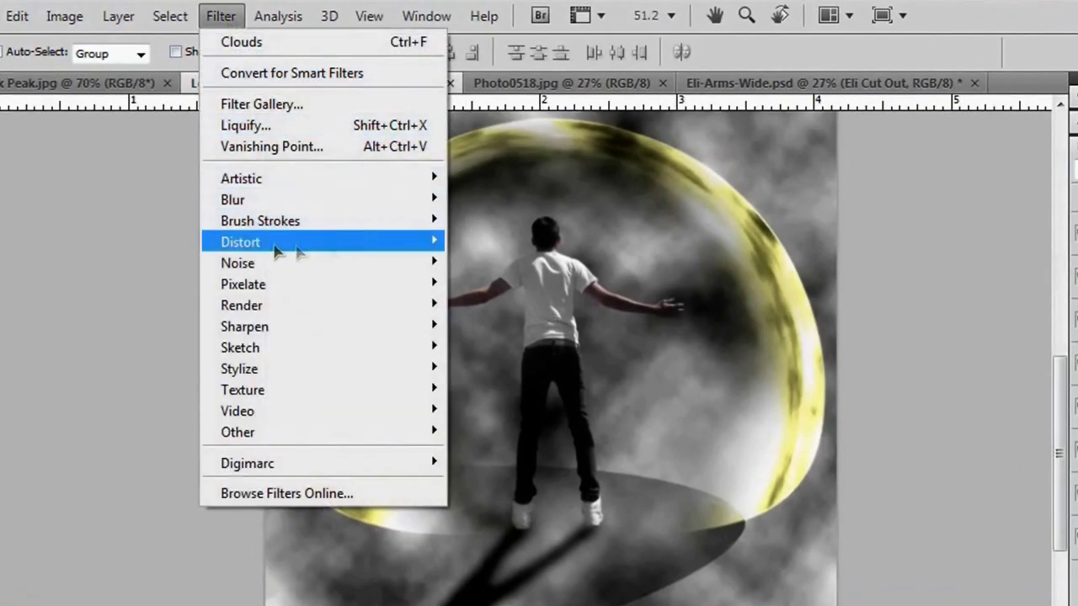
mouse_move(237, 250)
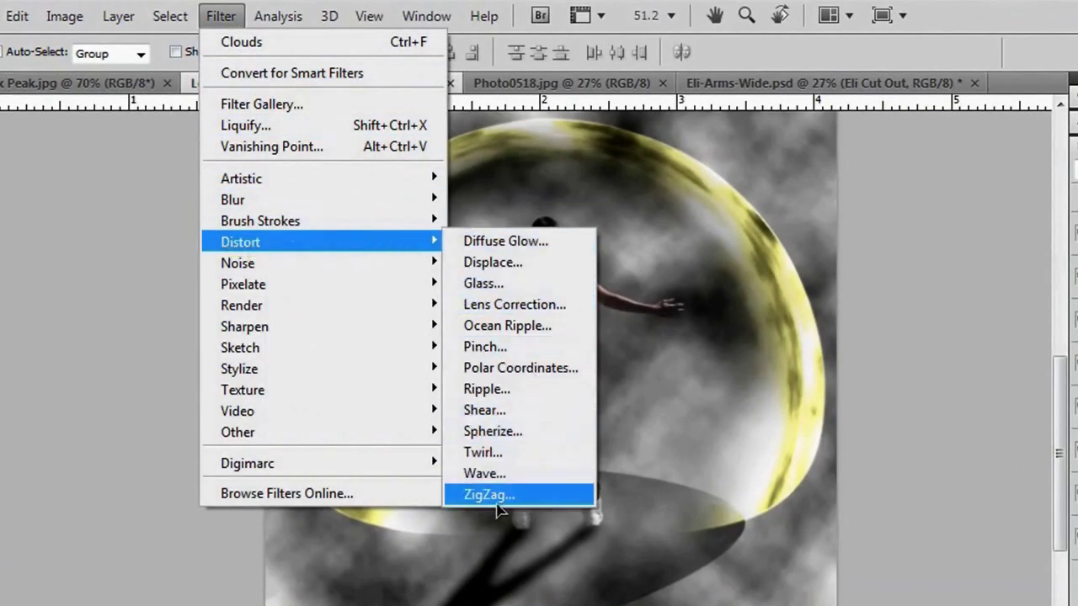
left_click(543, 504)
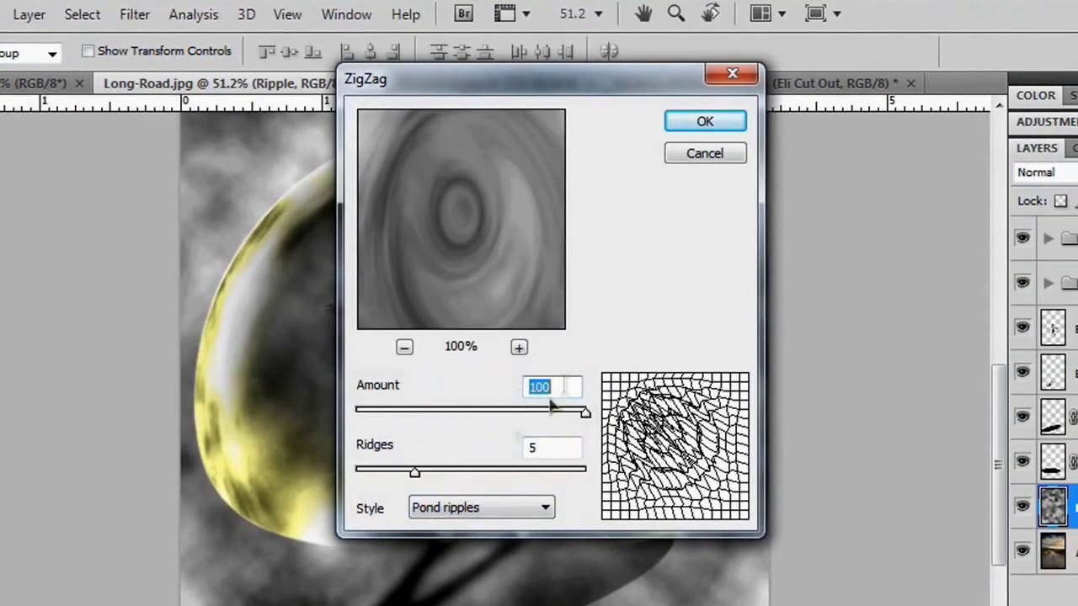
left_click(425, 509)
left_click(448, 560)
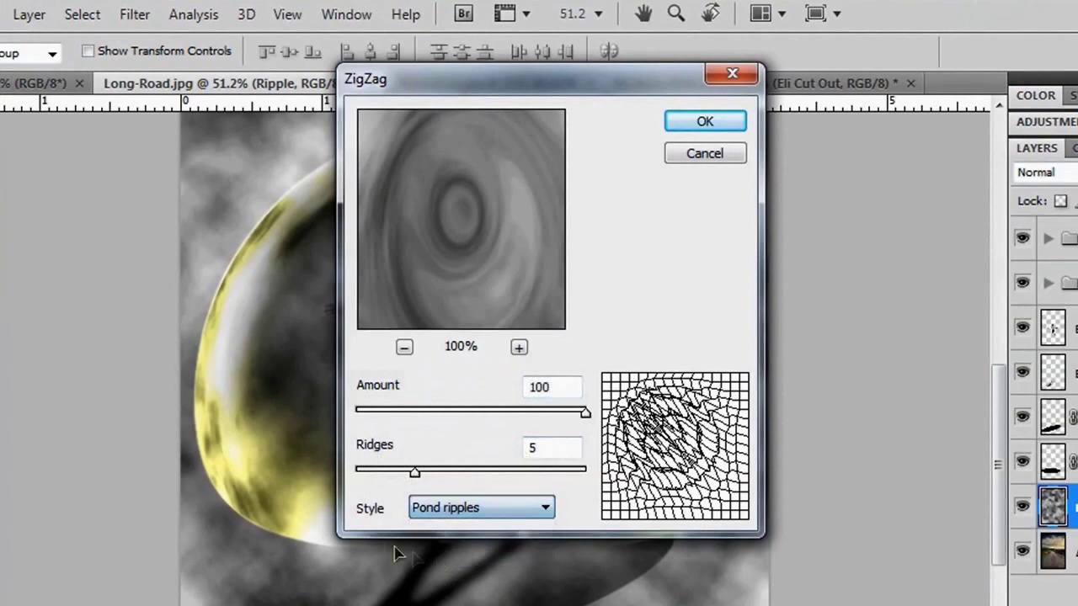
left_click(712, 122)
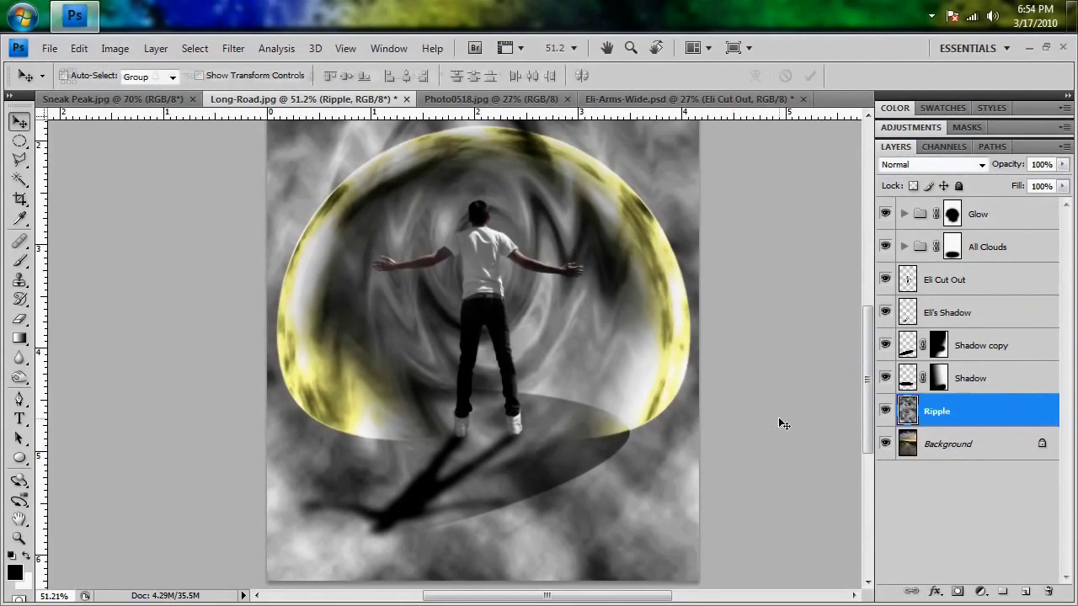
Step: Transform the Ripple layer to about 25% height as a flat band around the man's feet
key("ctrl+t")
key("ctrl+0")
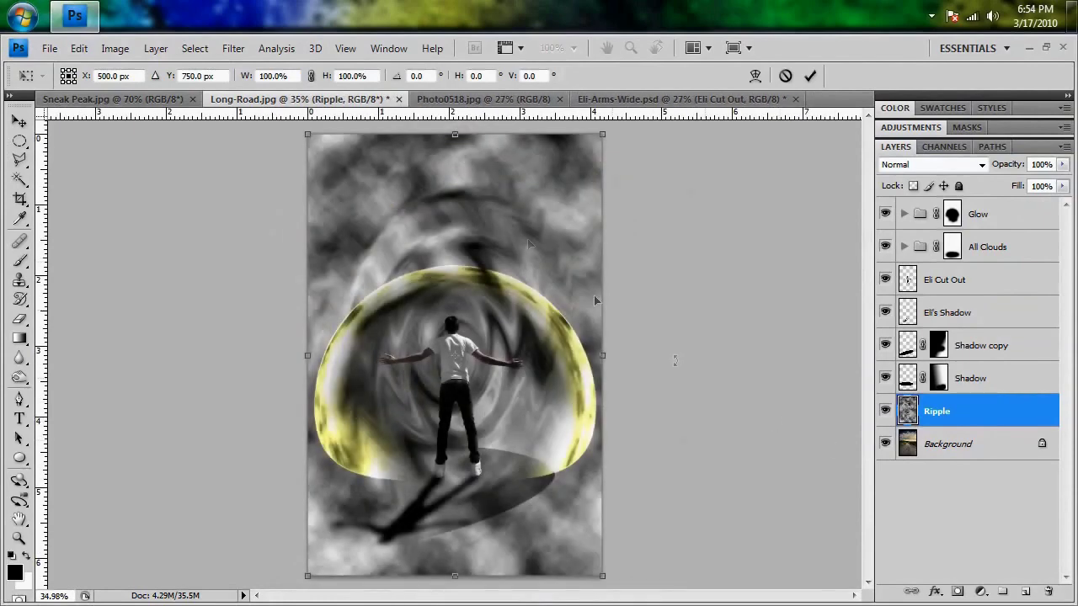
left_click_drag(454, 139, 455, 396)
left_click_drag(453, 577, 463, 532)
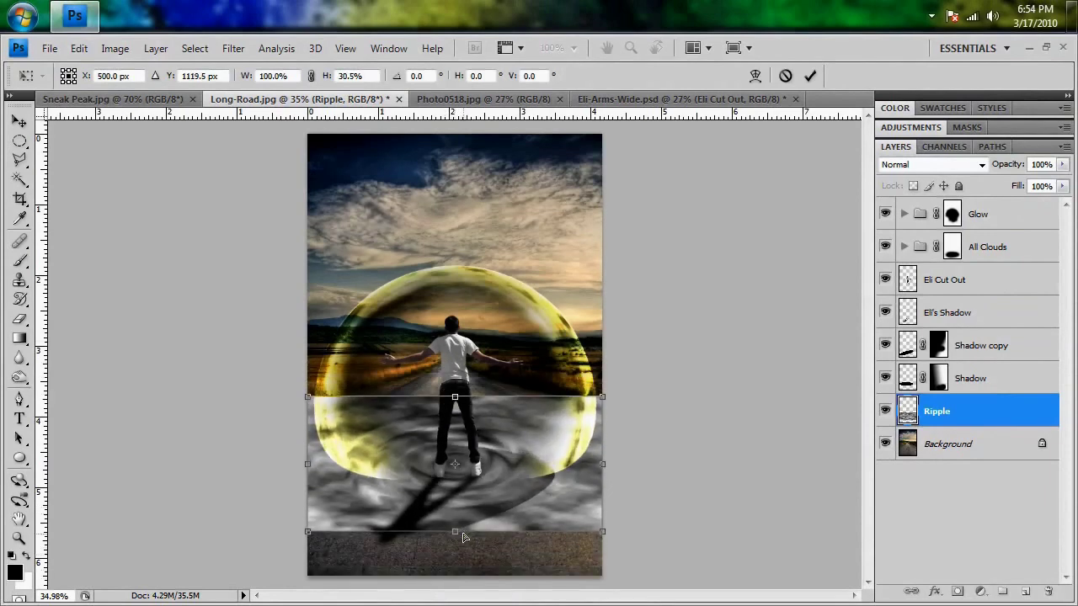
scroll(462, 535, "up", 5)
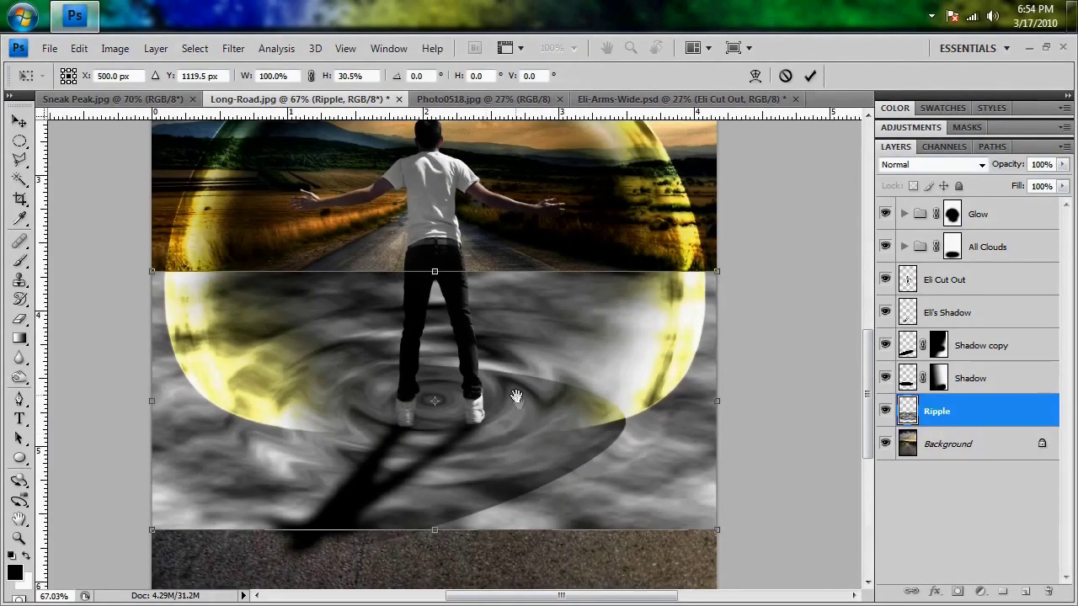
left_click_drag(516, 397, 520, 436)
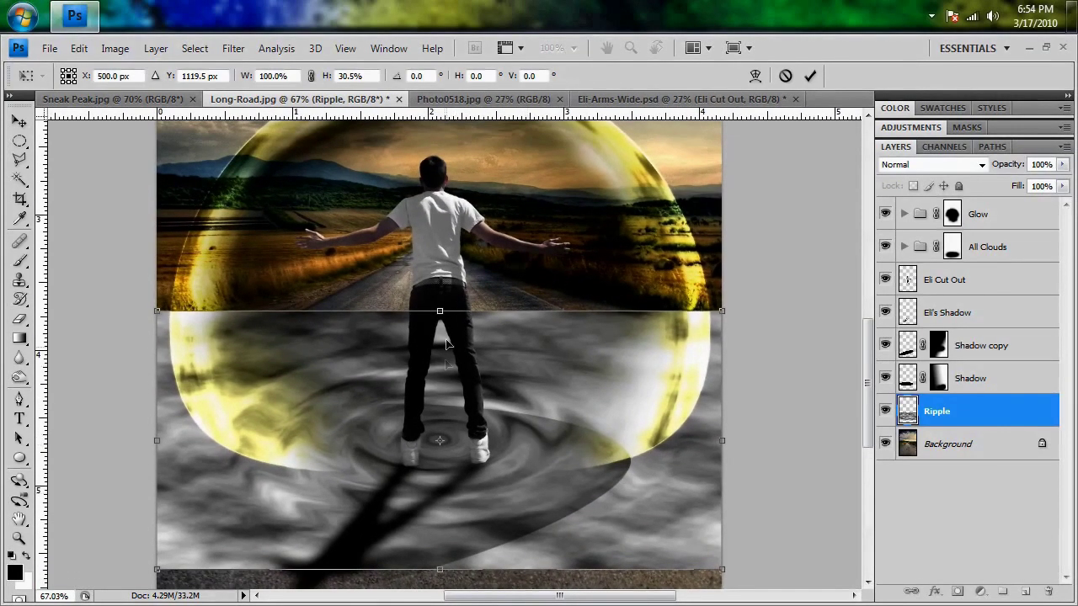
left_click_drag(439, 312, 450, 350)
left_click_drag(461, 388, 461, 390)
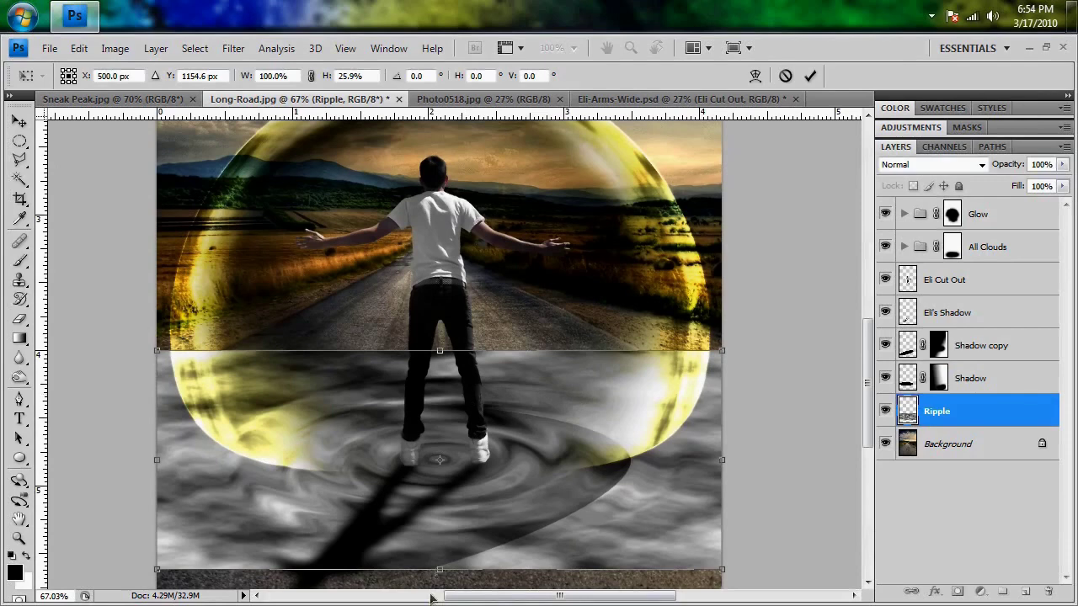
left_click_drag(437, 569, 438, 563)
key("Down")
key("Down")
key("Down")
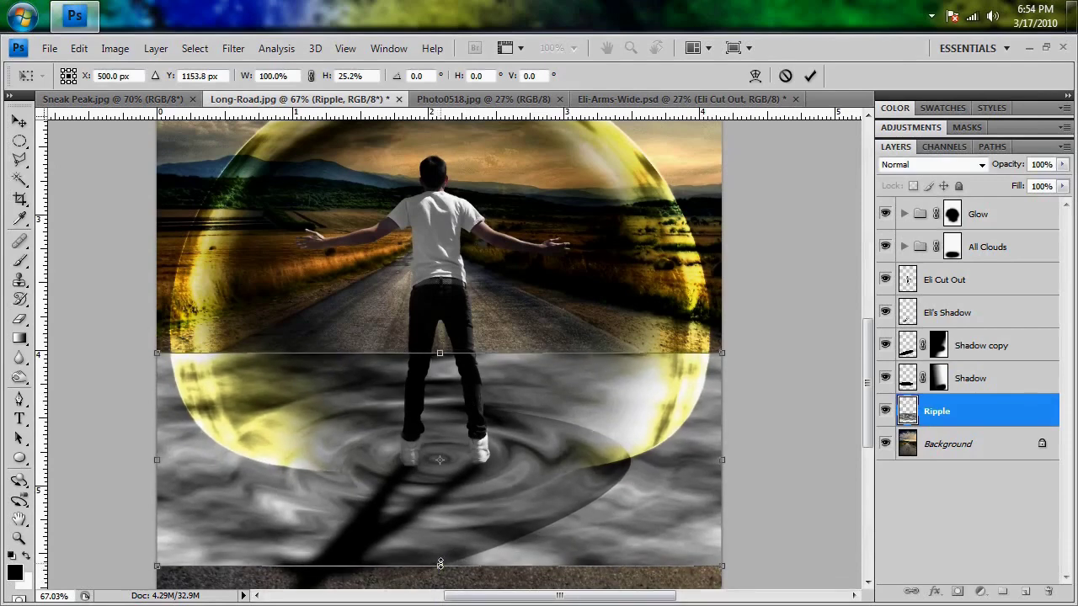
left_click(809, 76)
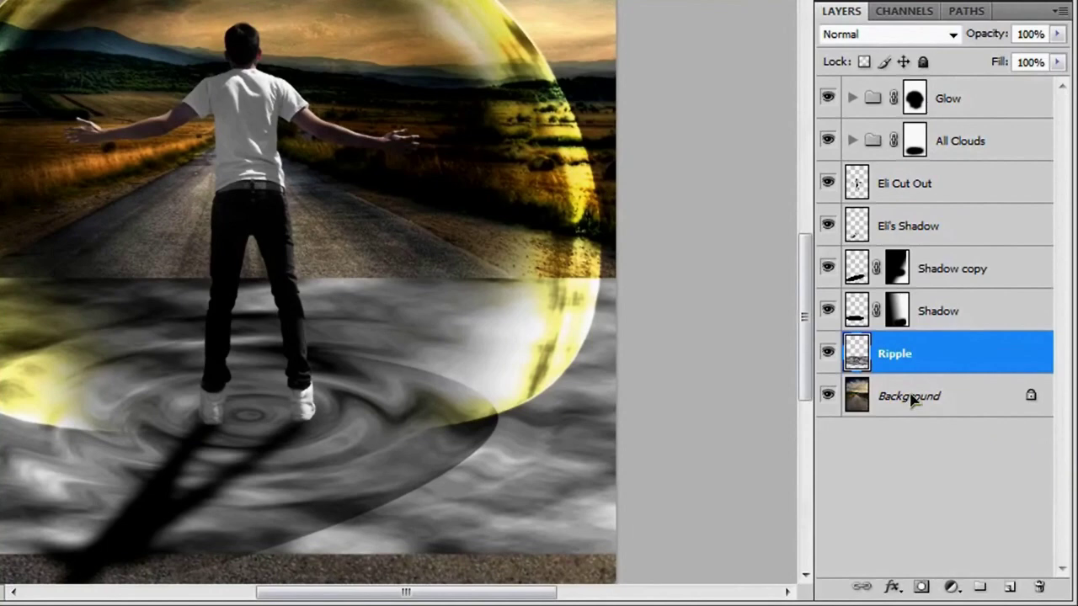
Step: Set the Ripple layer's blend mode to Overlay and add a layer mask
left_click(910, 35)
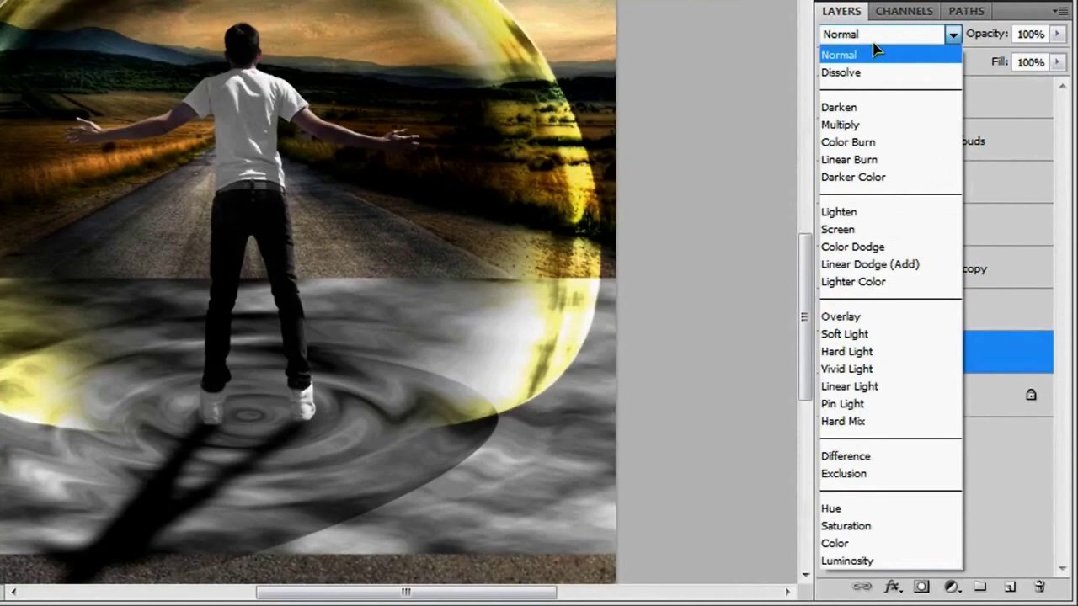
left_click(884, 318)
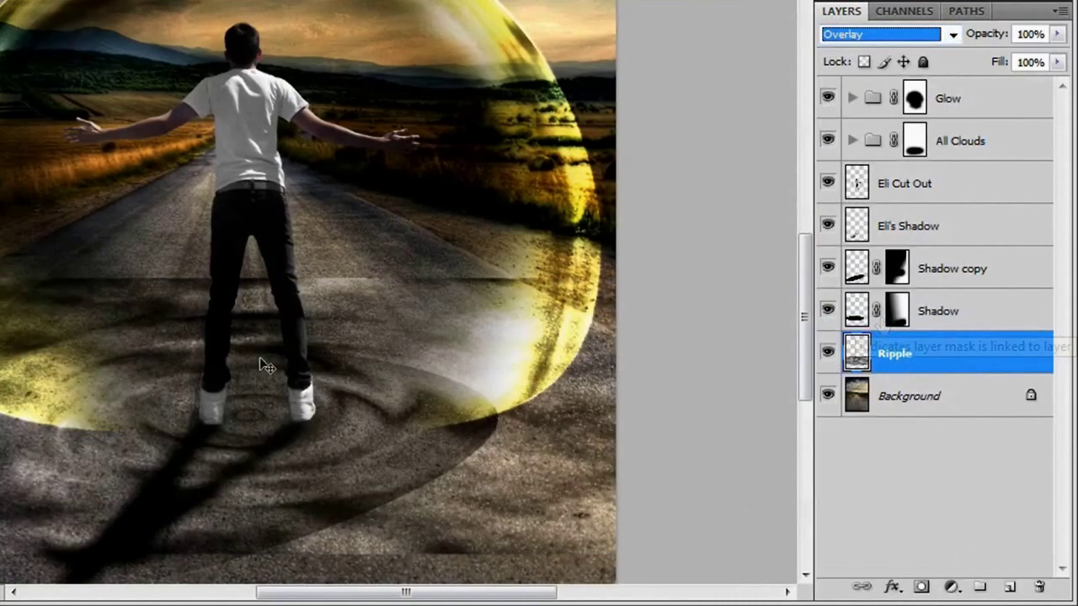
left_click(919, 587)
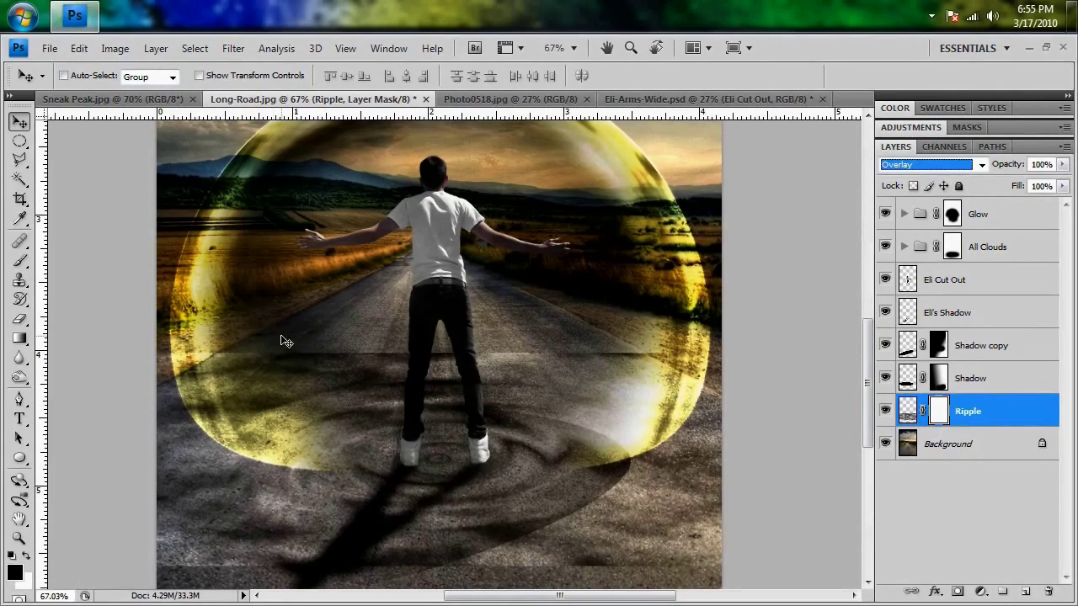
Step: Brush black on the mask to hide the band's bottom and bubble's lower-right edge
left_click(522, 409)
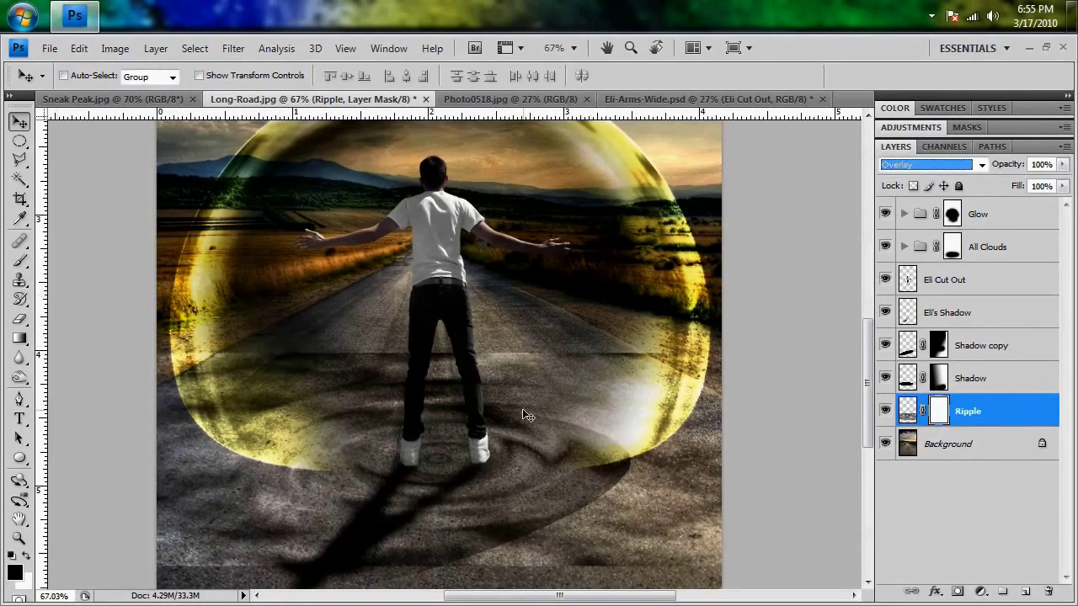
key("b")
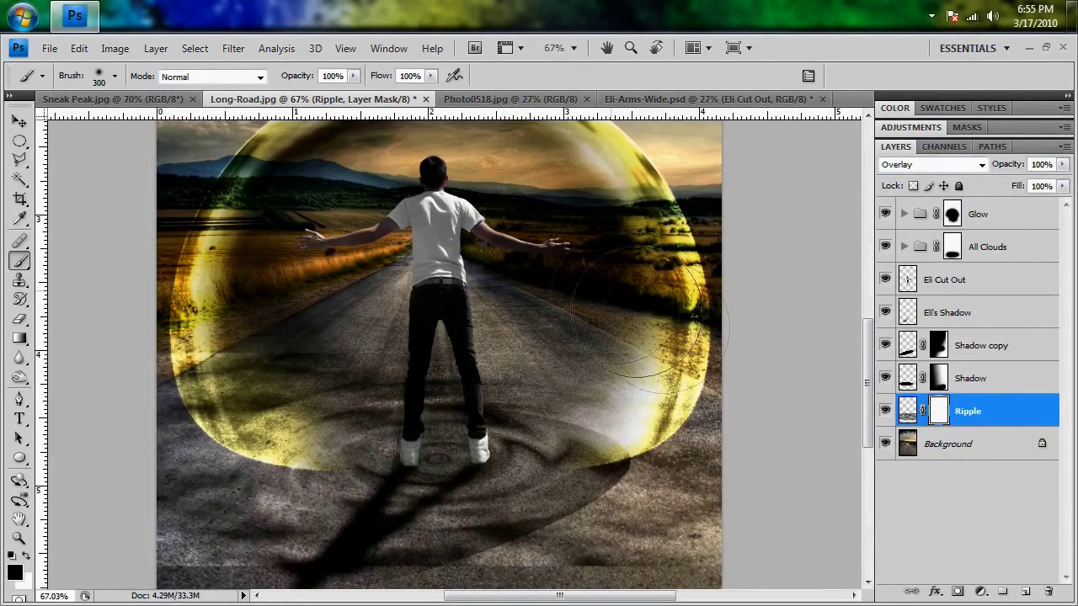
mouse_move(530, 604)
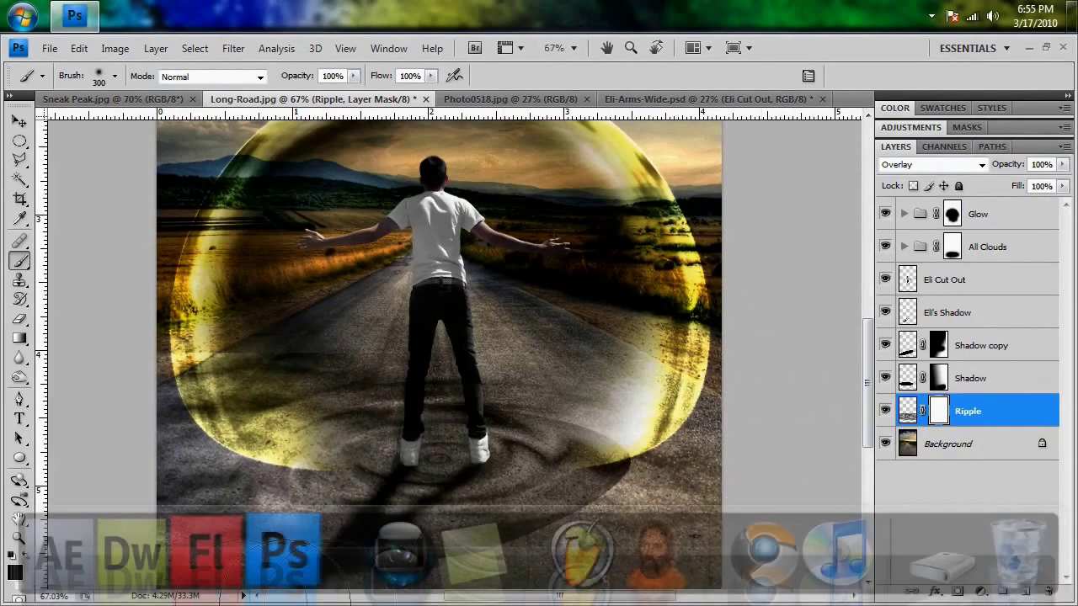
left_click_drag(505, 589, 379, 551)
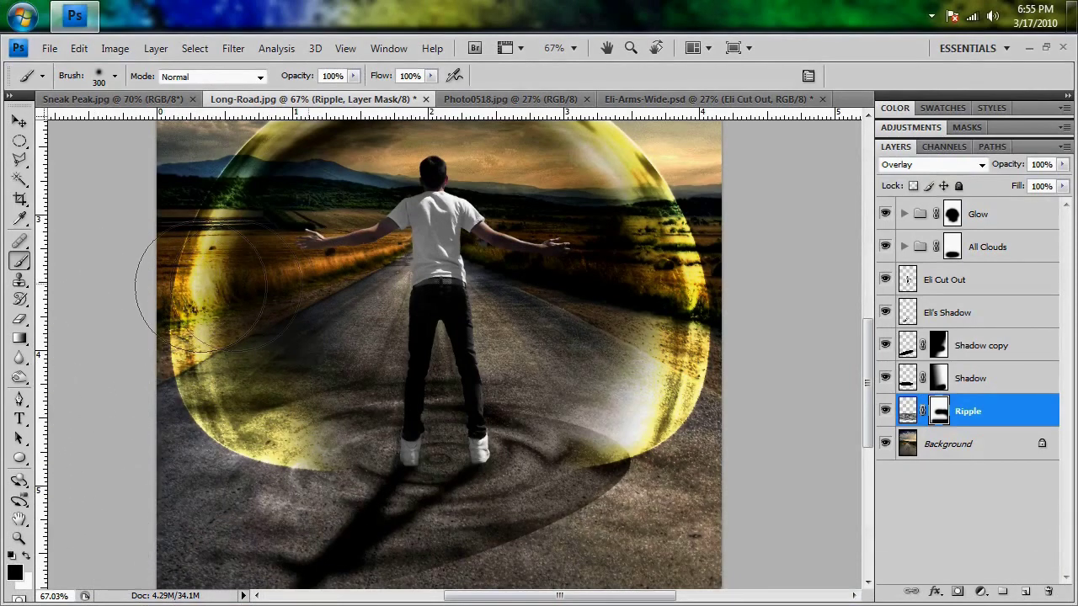
left_click_drag(753, 449, 739, 455)
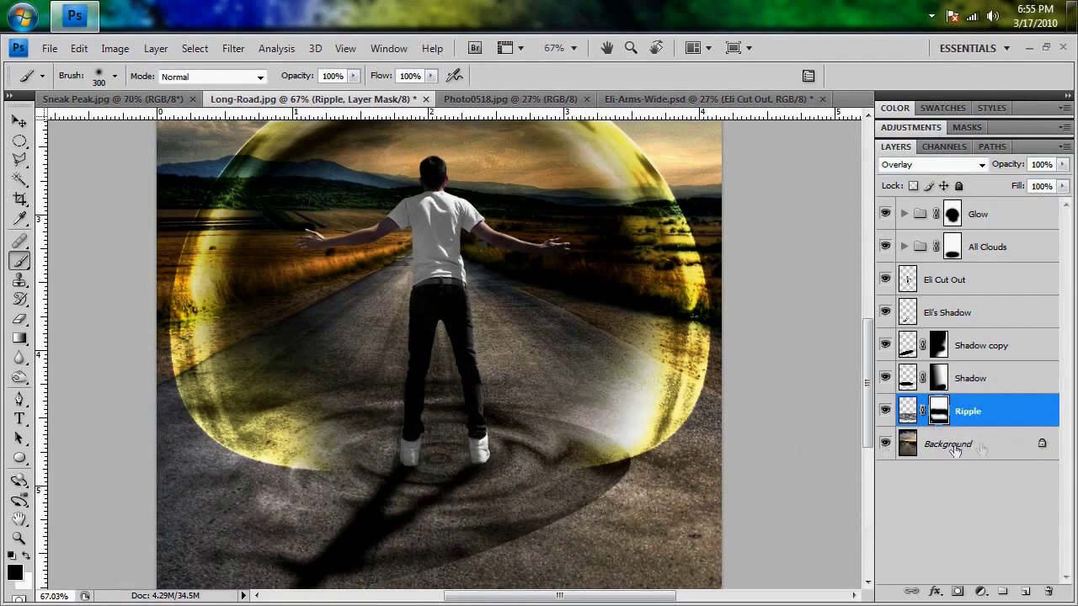
left_click(972, 416)
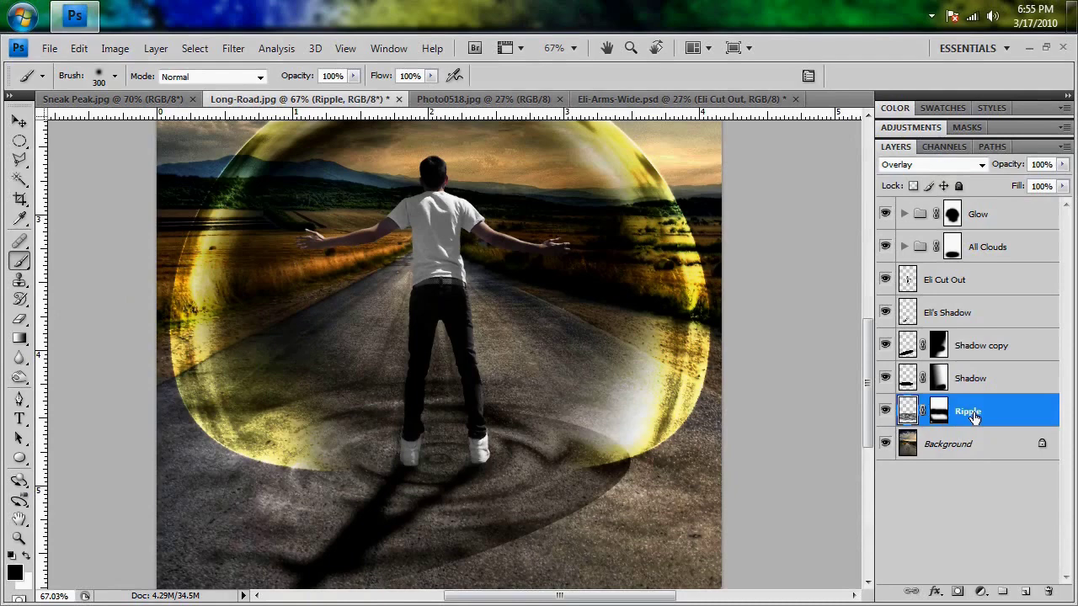
Step: Duplicate Ripple into Ripple copy, adjust both ripple masks, and fit the image on screen
key("ctrl+j")
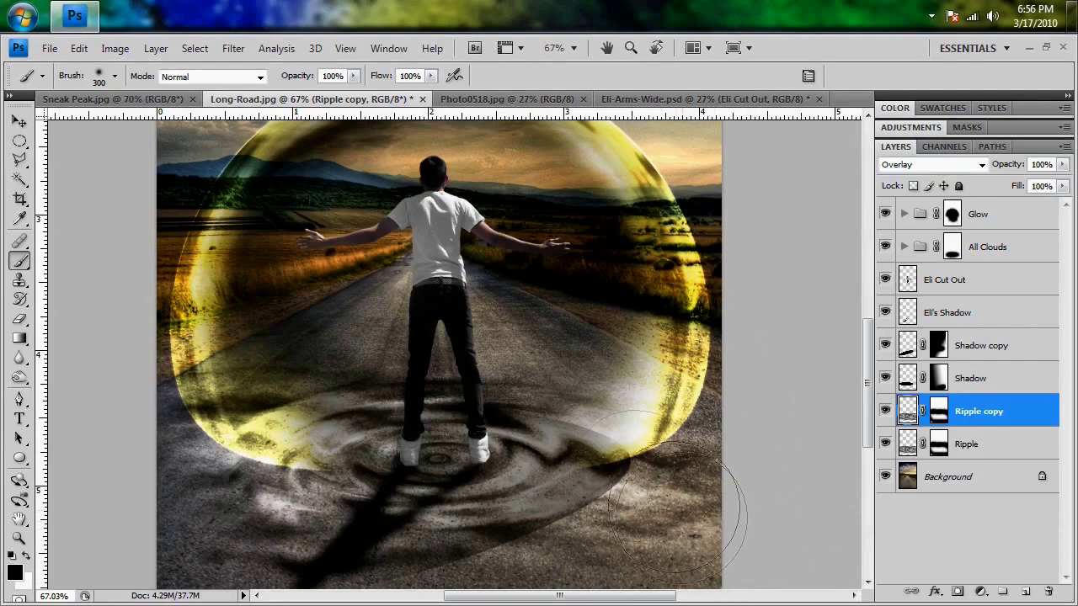
left_click_drag(630, 505, 638, 421)
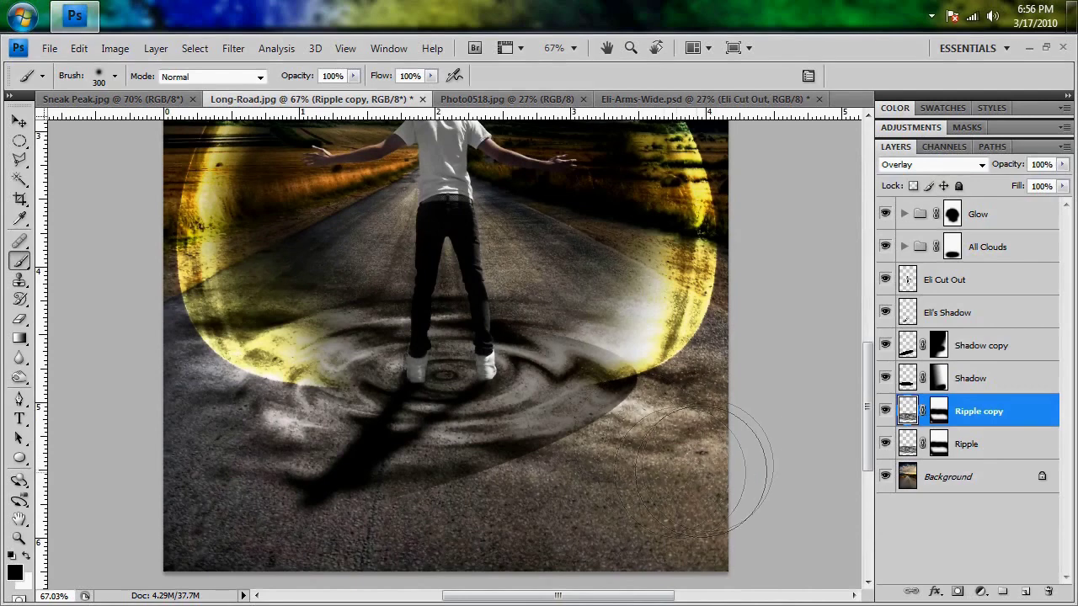
left_click(939, 416)
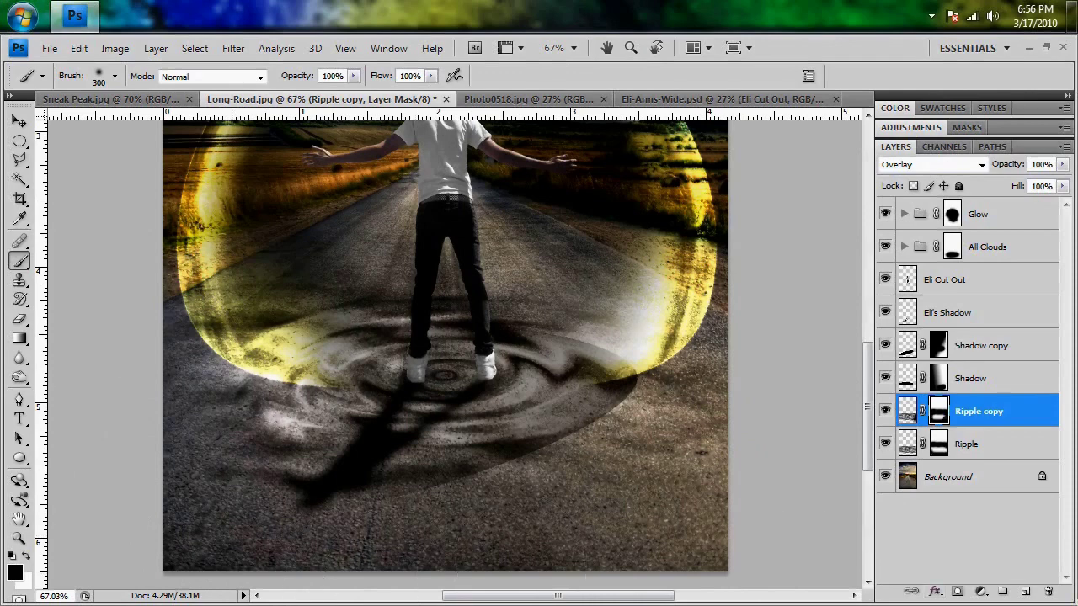
left_click(939, 448)
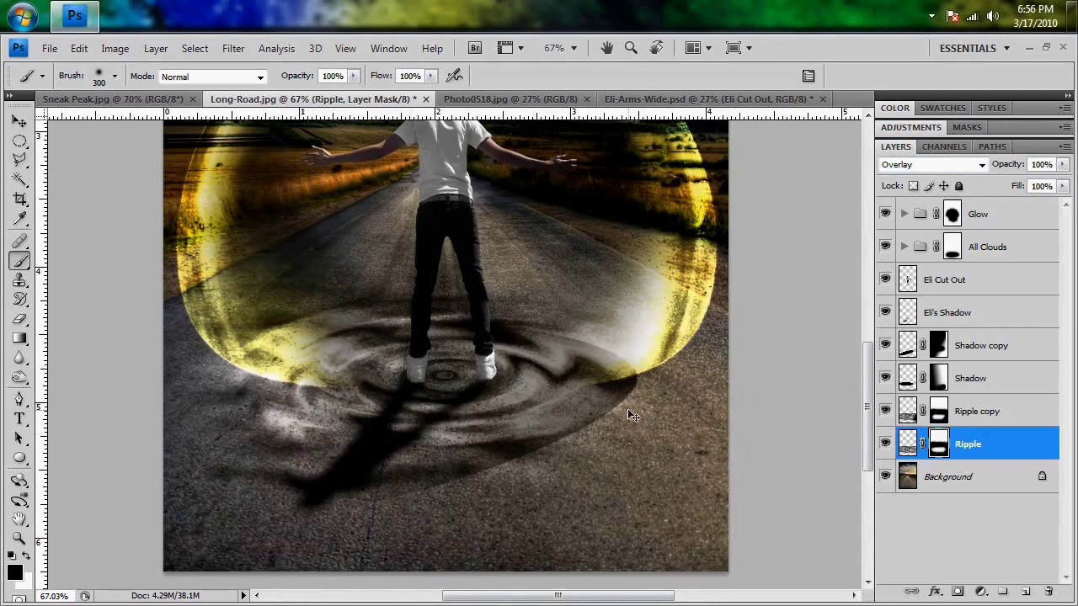
key("ctrl+0")
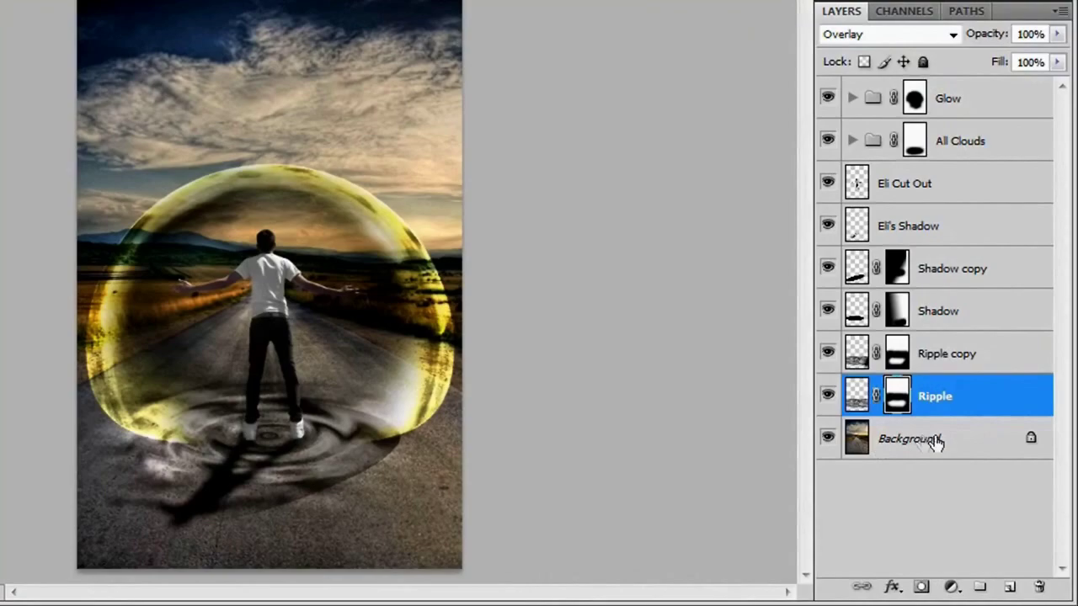
Step: Add a new layer above Background and fill a wide ellipse around the man's feet with black
left_click(936, 441)
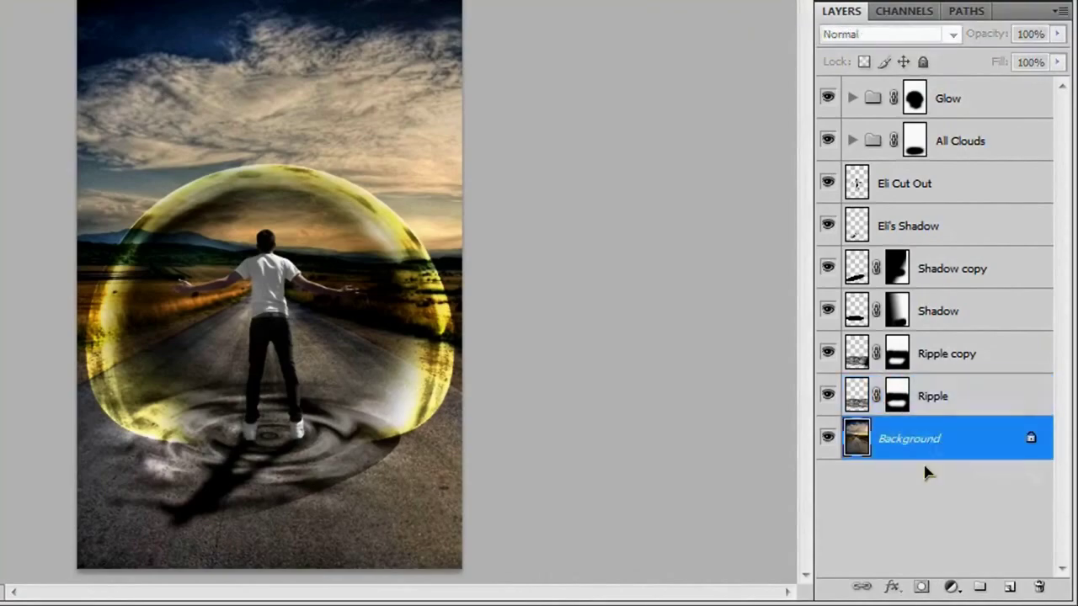
left_click(1008, 586)
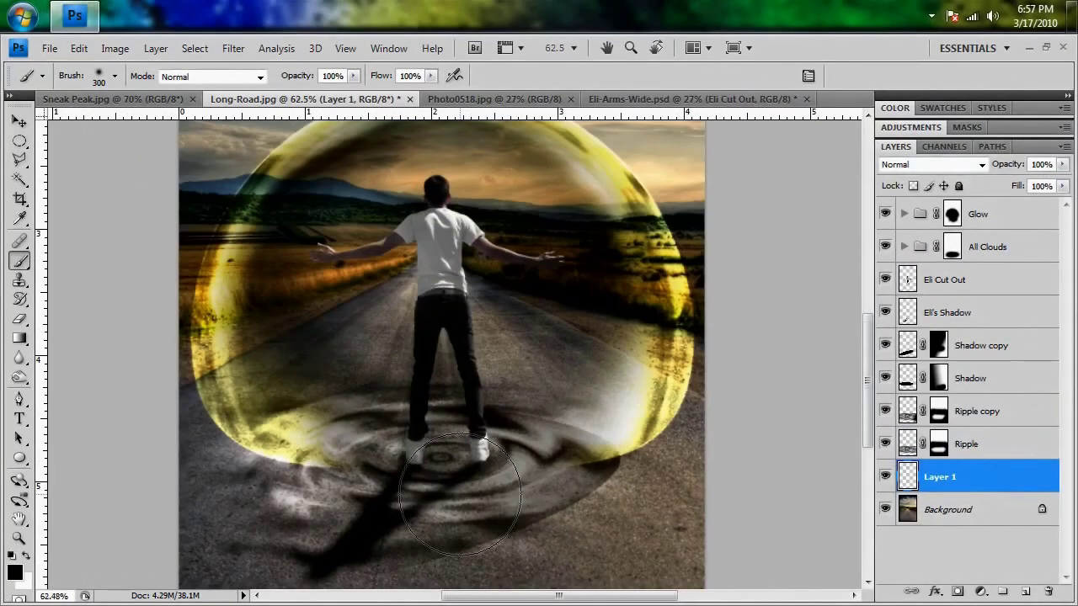
scroll(459, 497, "up", 1)
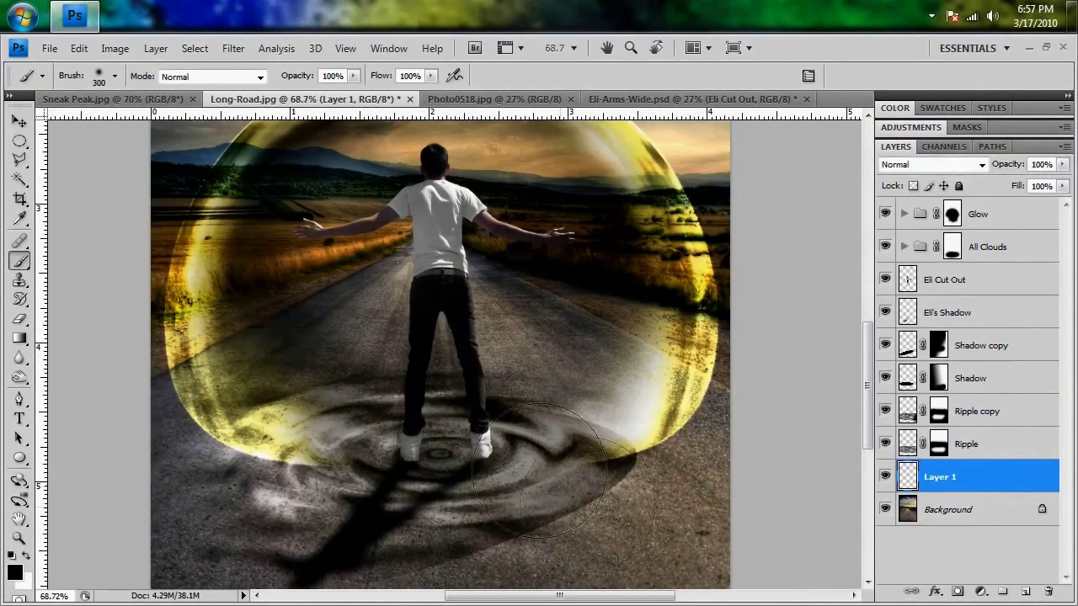
left_click_drag(20, 140, 48, 145)
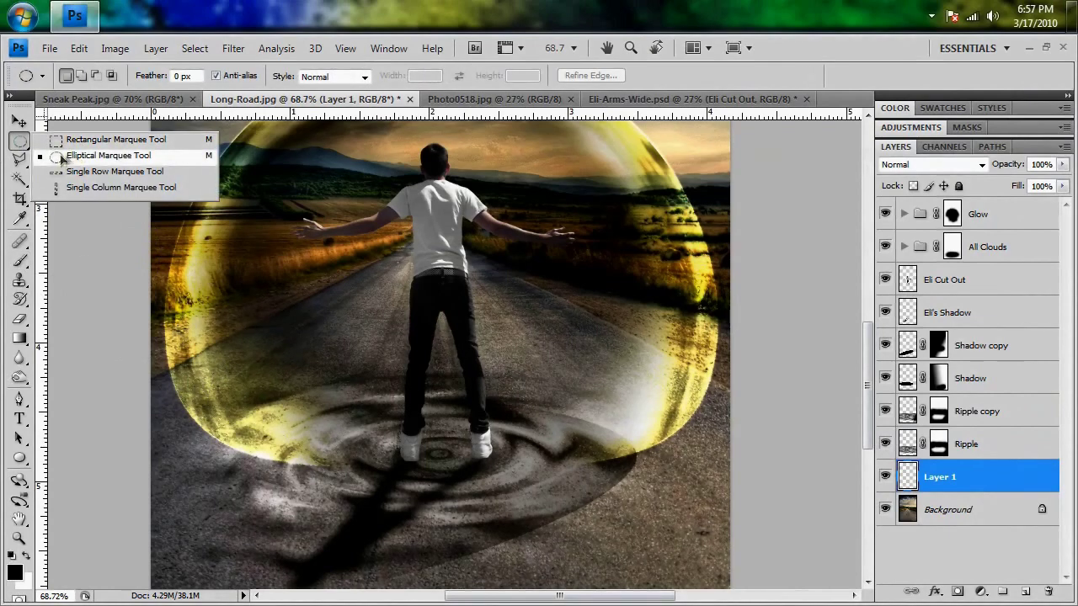
left_click(154, 163)
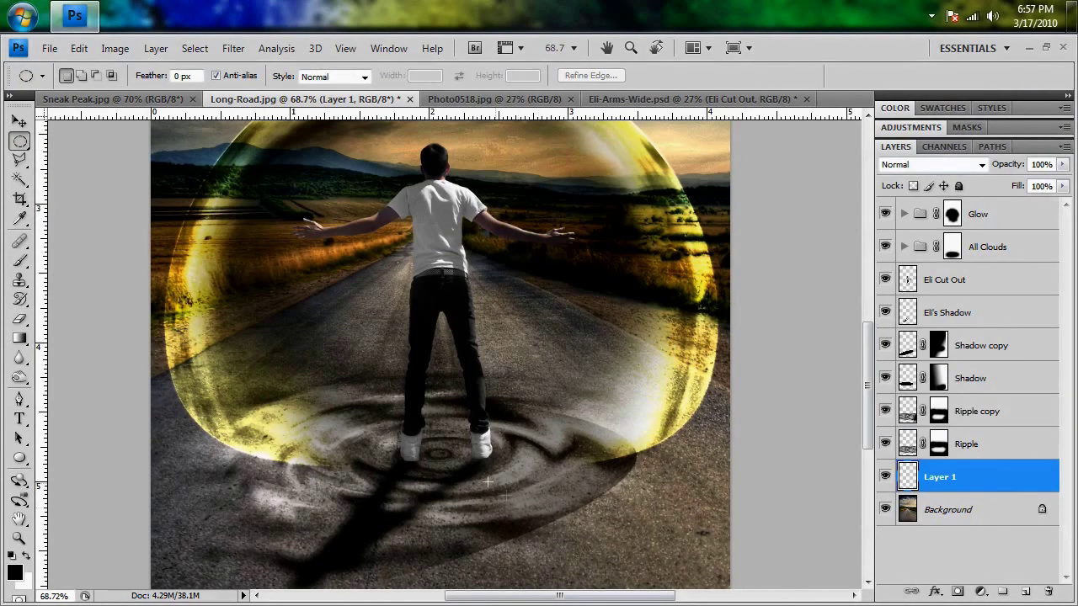
left_click_drag(443, 455, 490, 492)
left_click_drag(589, 531, 700, 524)
left_click_drag(700, 530, 706, 541)
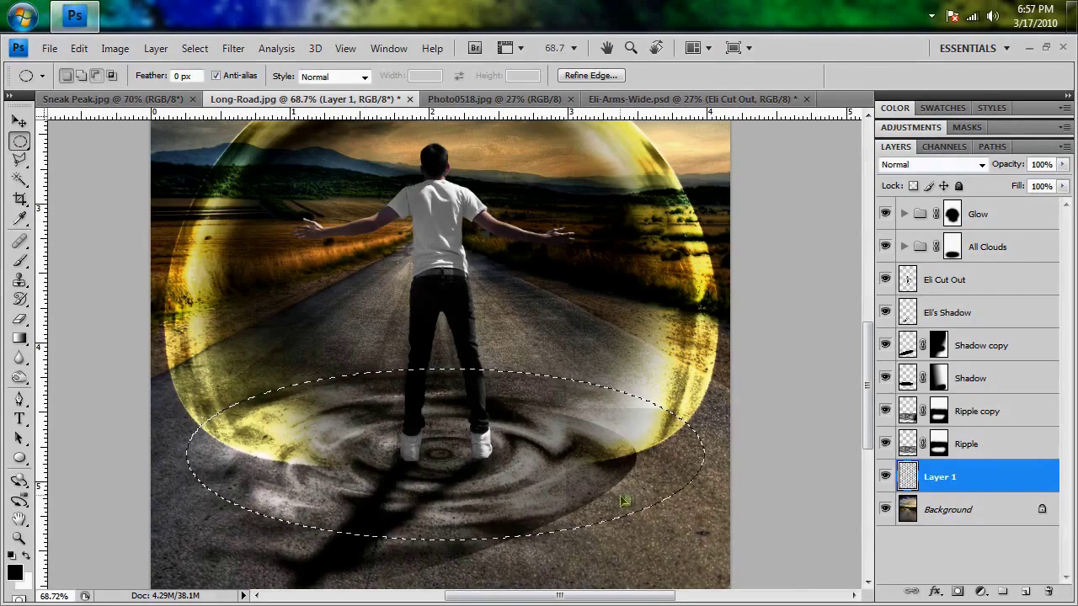
key("alt+BackSpace")
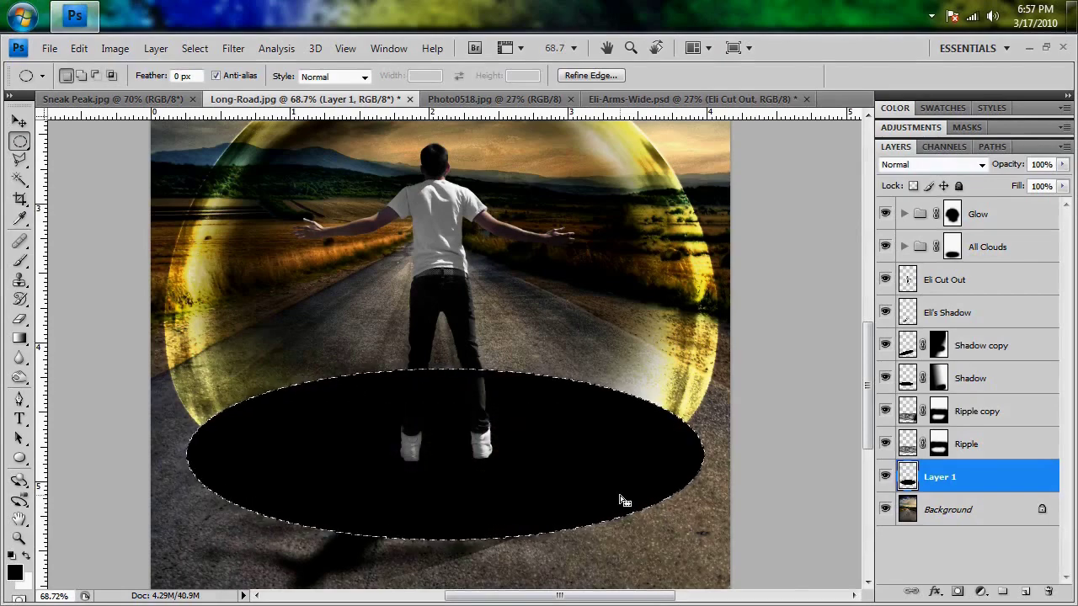
key("ctrl+d")
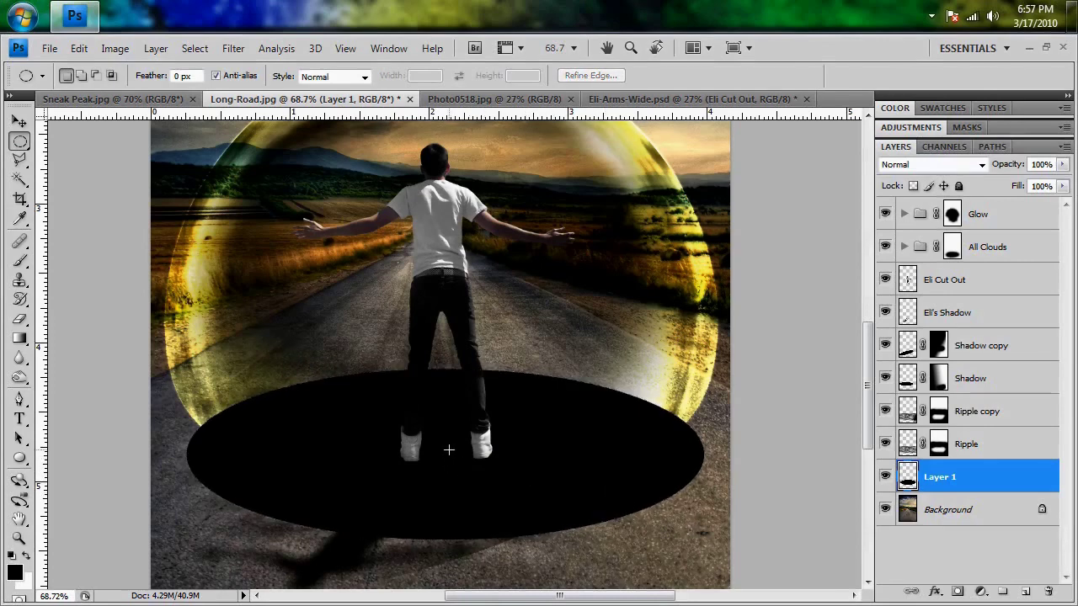
Step: Delete a smaller inner ellipse so only a thick black ring remains
left_click_drag(449, 451, 667, 502)
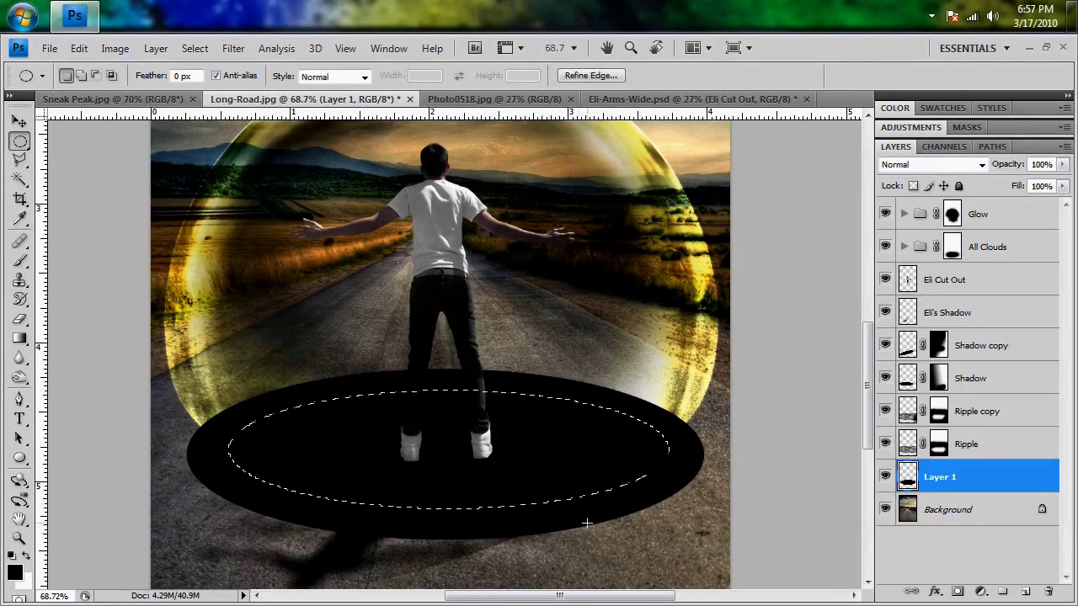
key("Delete")
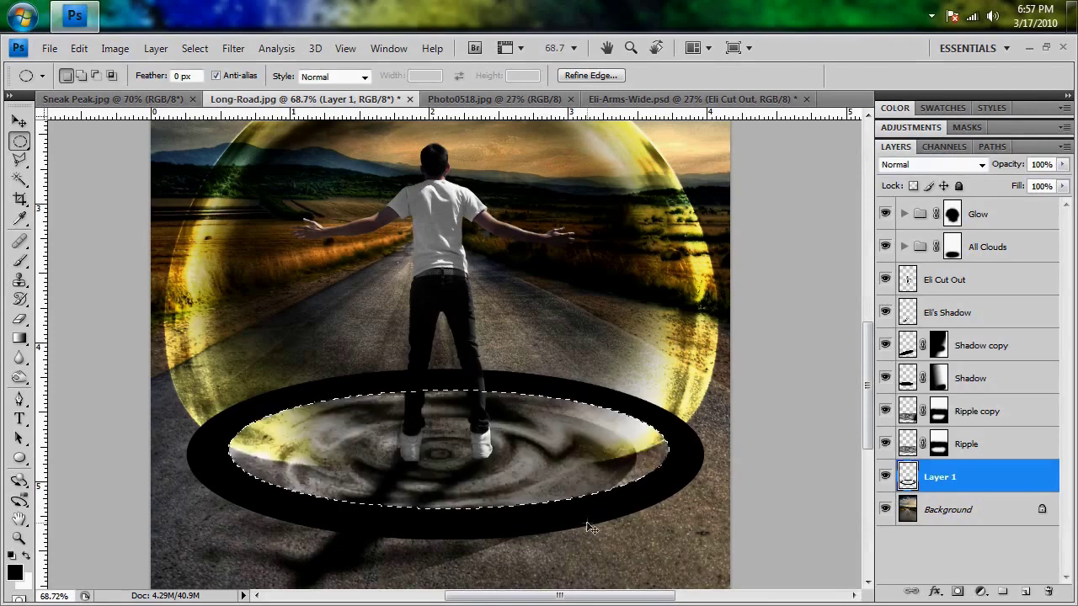
key("ctrl+d")
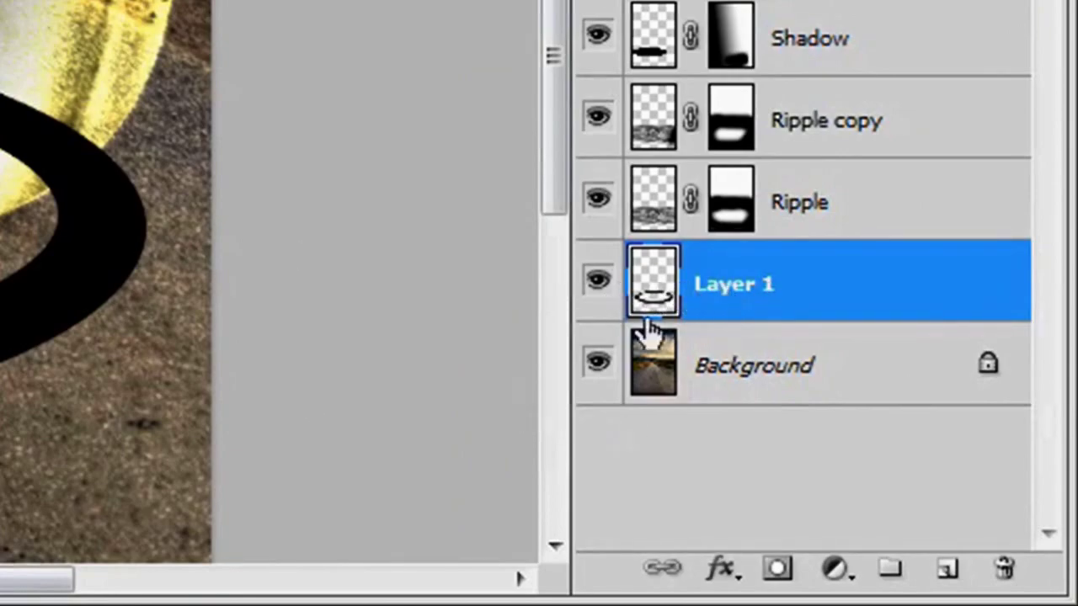
Step: Copy the ring-shaped area of road to a new Layer 2 and delete the black ring layer
left_click(655, 293, "ctrl")
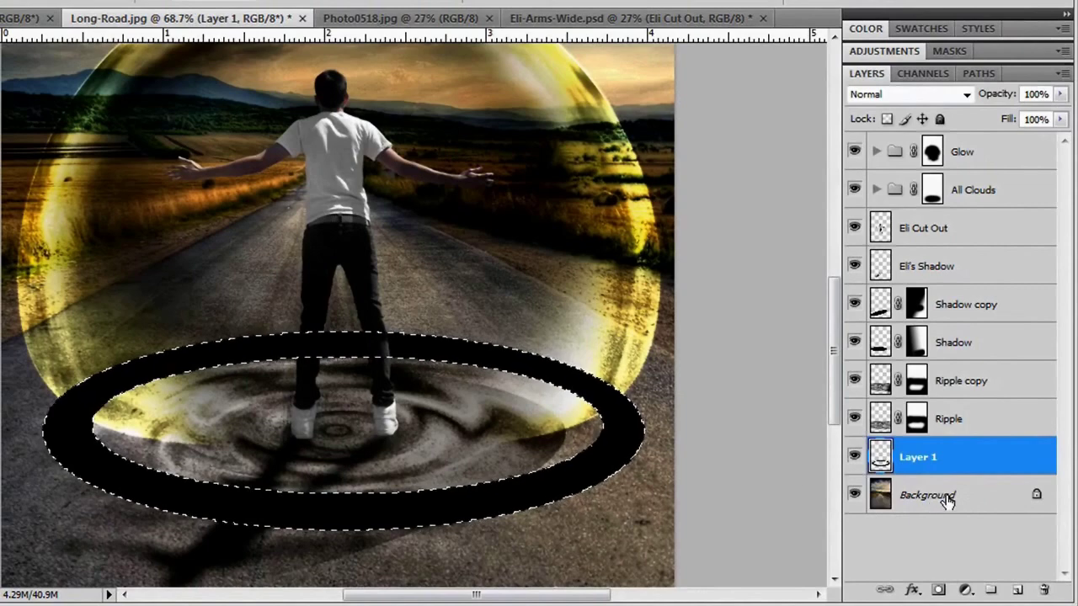
left_click(947, 500)
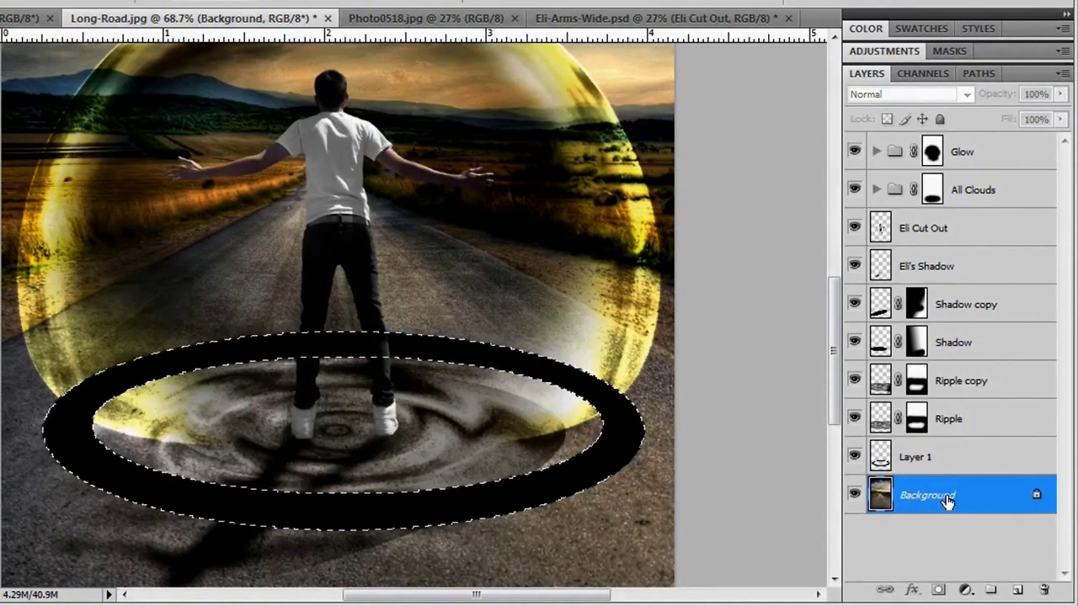
left_click_drag(947, 501, 945, 500)
key("ctrl+j")
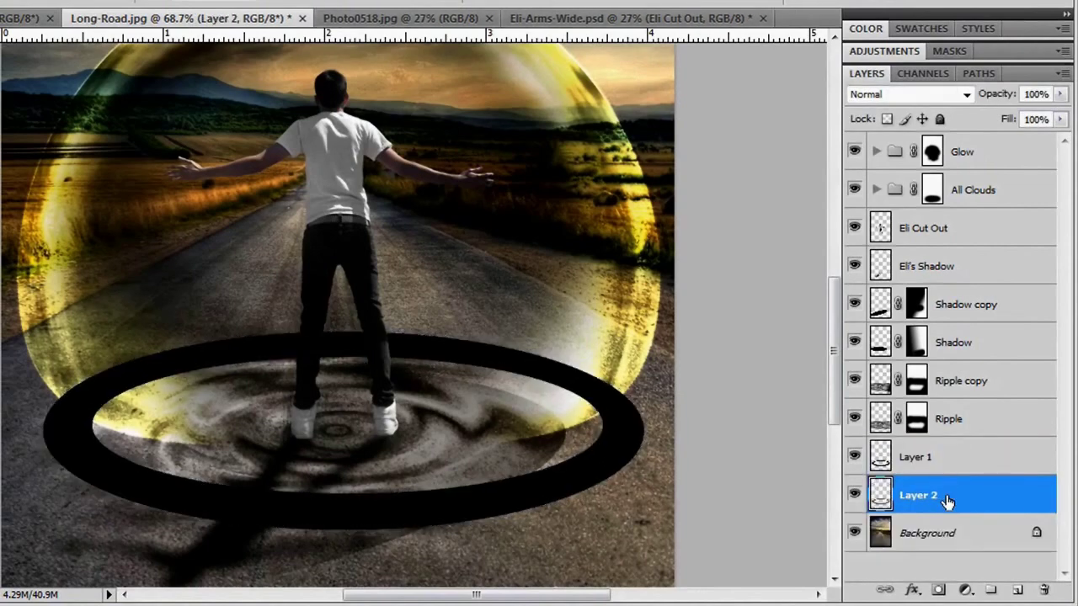
left_click_drag(905, 455, 1043, 590)
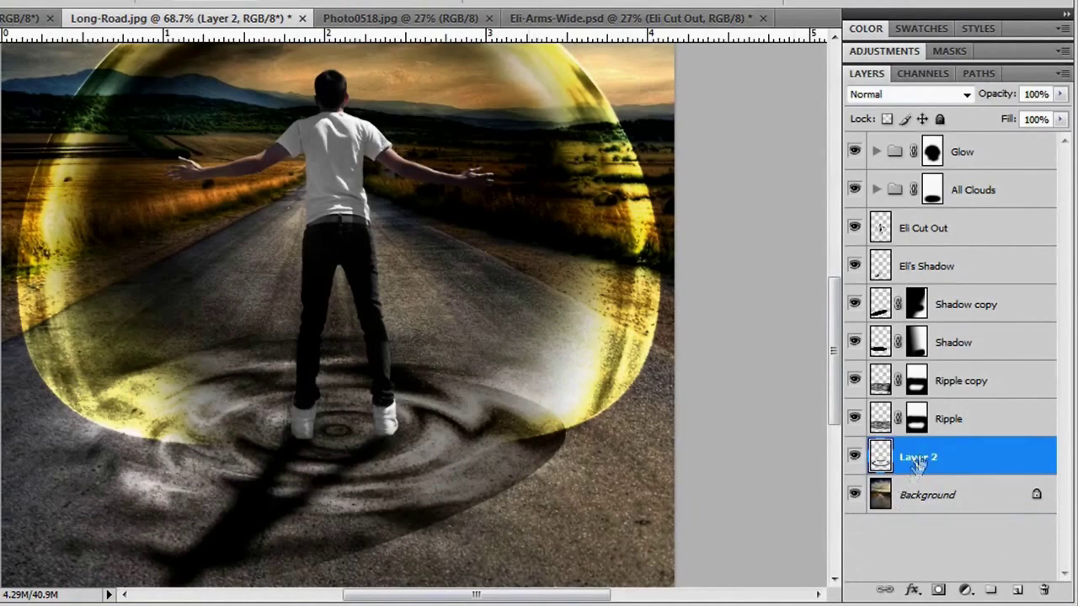
Step: Apply Bevel and Emboss to Layer 2 with Depth 847% and Soften 12 px
left_click(911, 589)
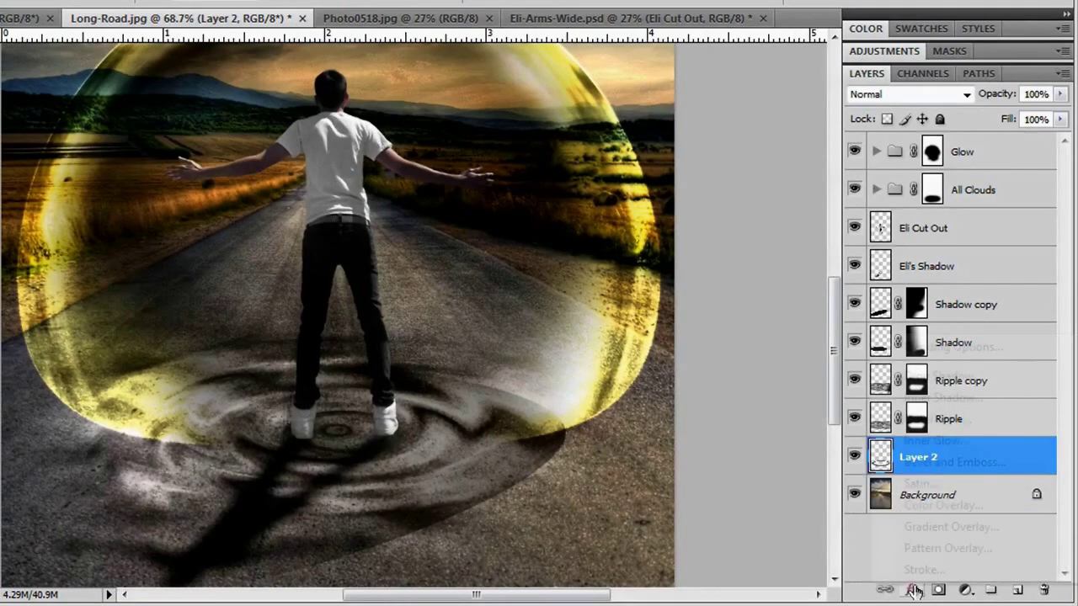
left_click(941, 462)
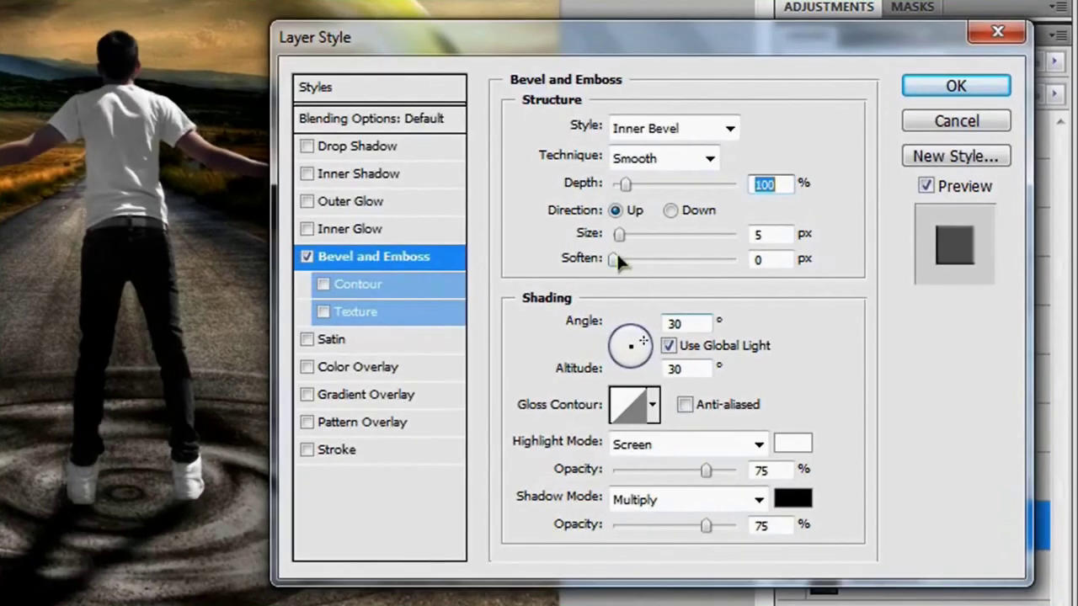
left_click_drag(616, 261, 746, 261)
left_click_drag(625, 182, 718, 193)
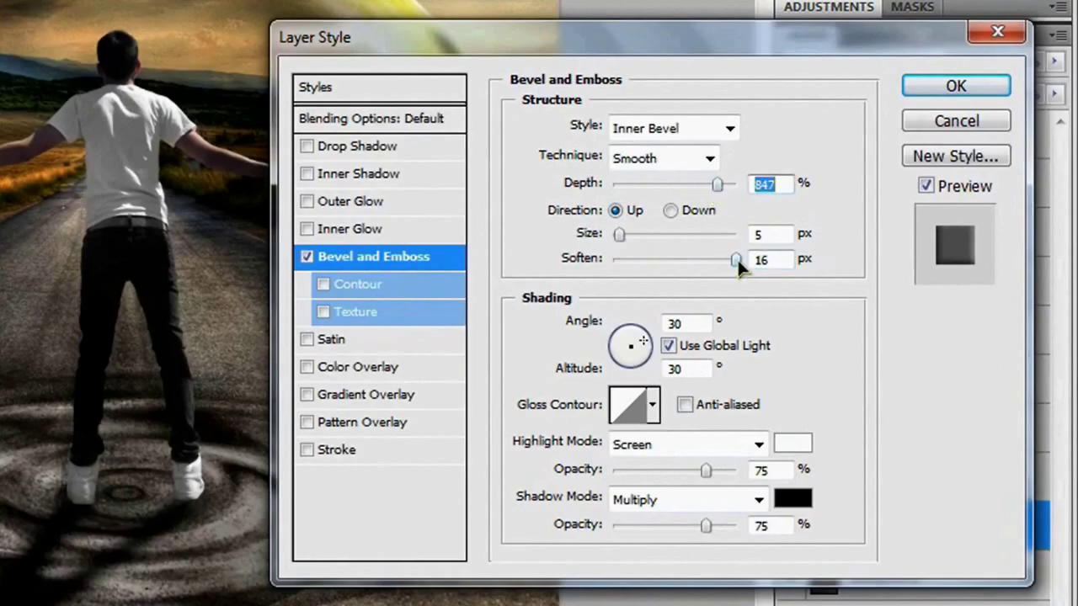
left_click_drag(725, 265, 704, 259)
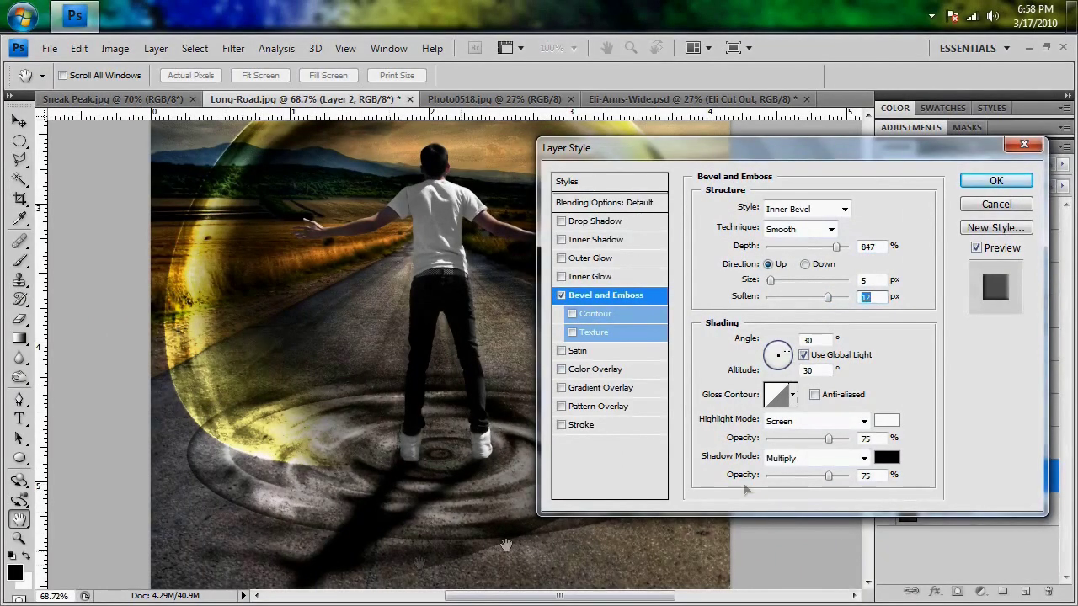
left_click(996, 180)
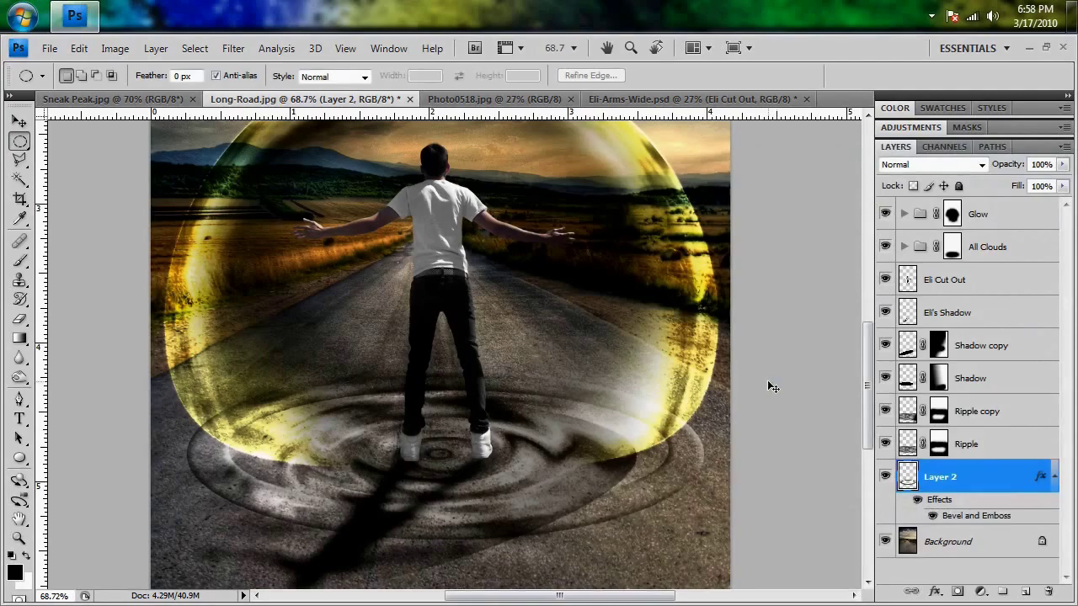
Step: Hide the panels and view the composite at 100%, then zoomed out to about 62%
key("ctrl+plus")
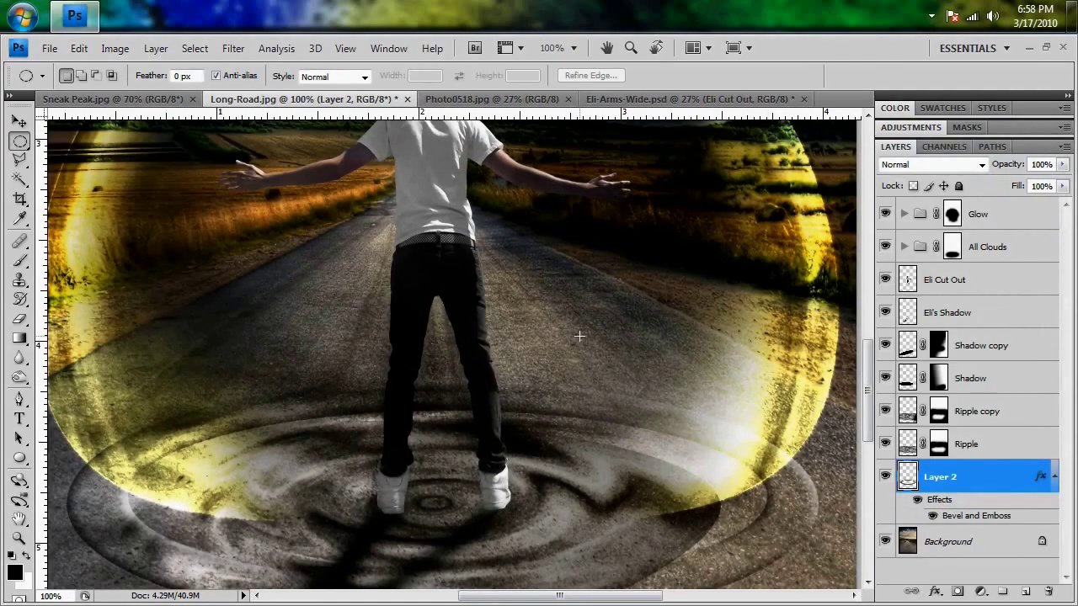
key("Tab")
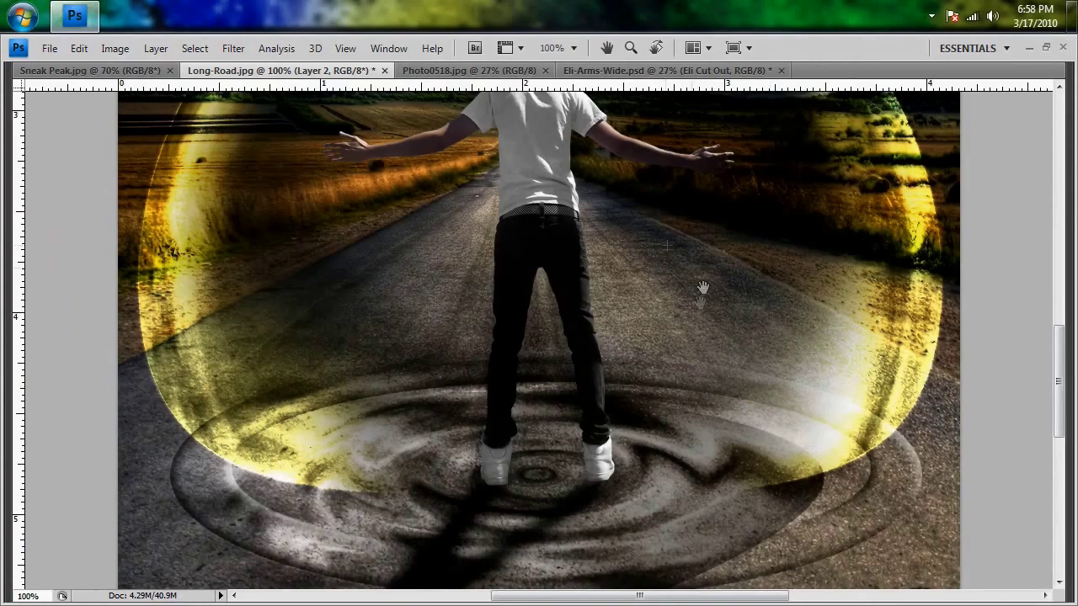
left_click_drag(703, 288, 628, 351)
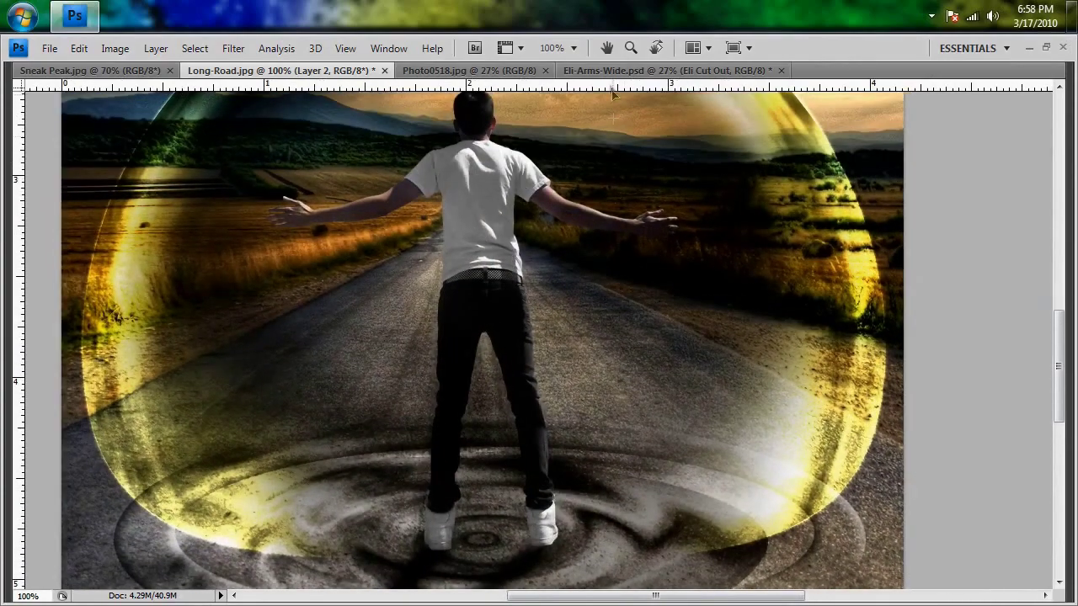
left_click(573, 48)
scroll(570, 385, "down", 2)
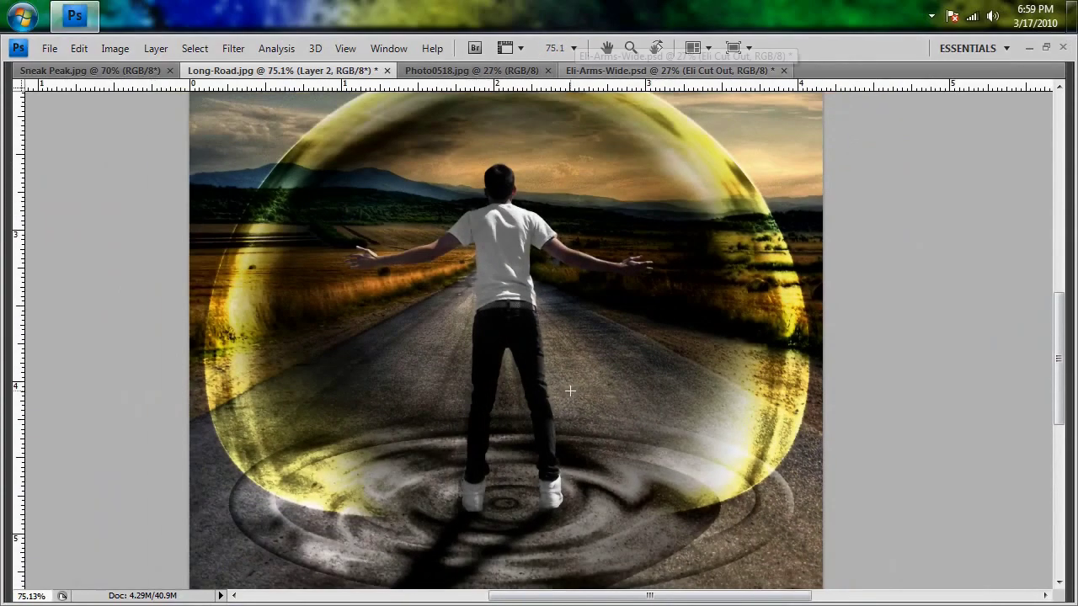
scroll(570, 390, "down", 2)
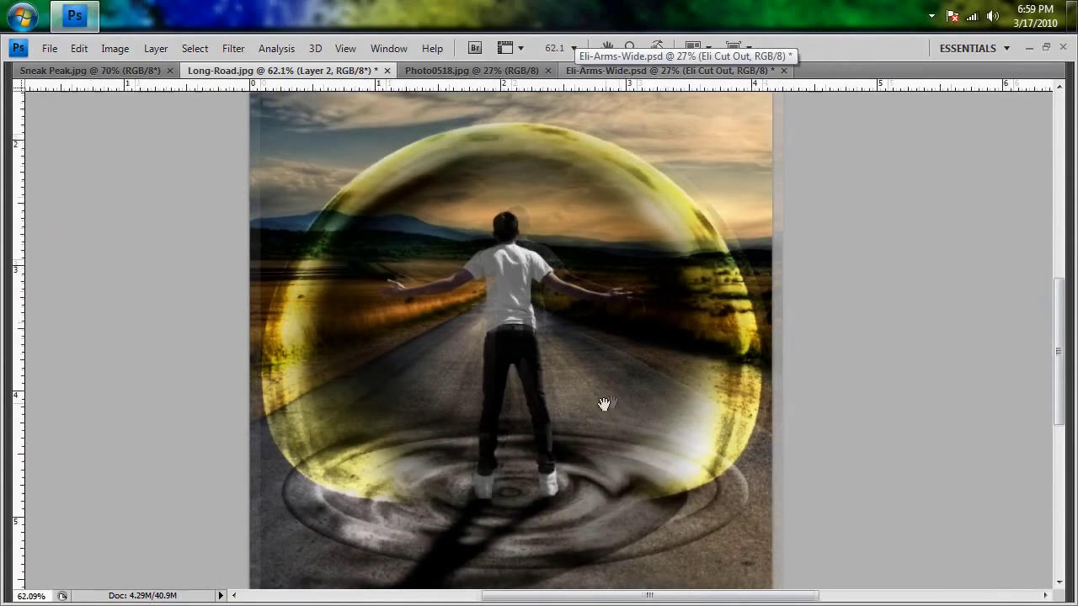
left_click_drag(604, 404, 597, 399)
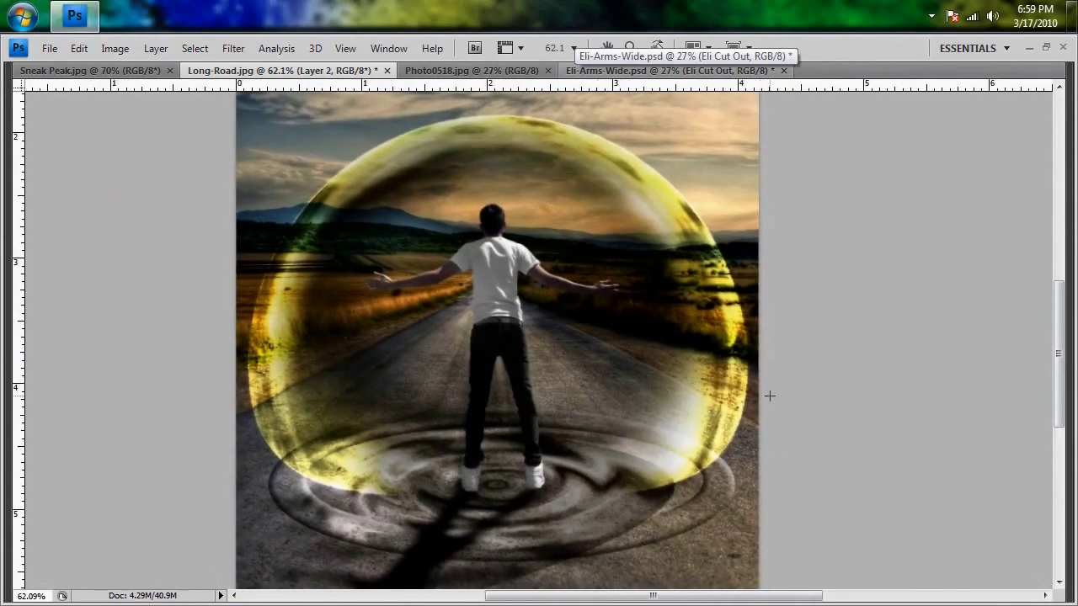